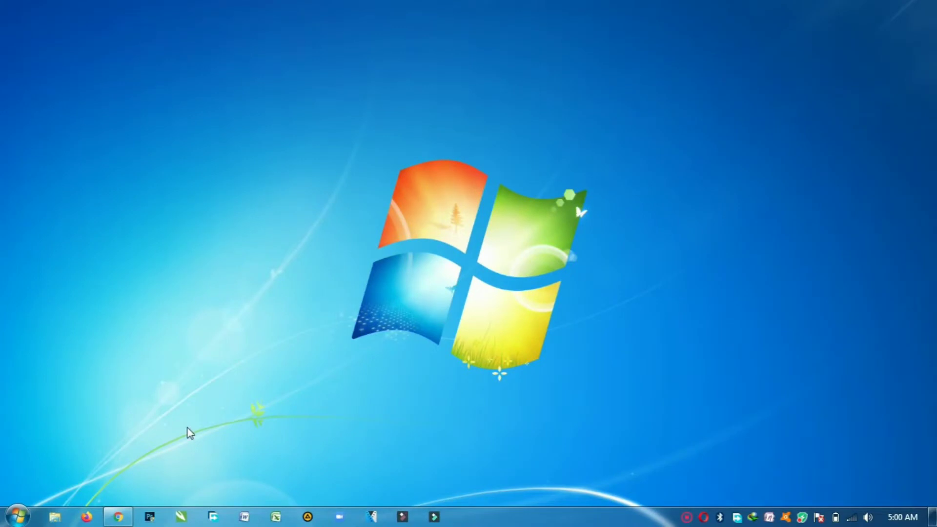
Switch to Chrome and open the school website mtsnegeri2kotabima.sch.id
left_click(121, 520)
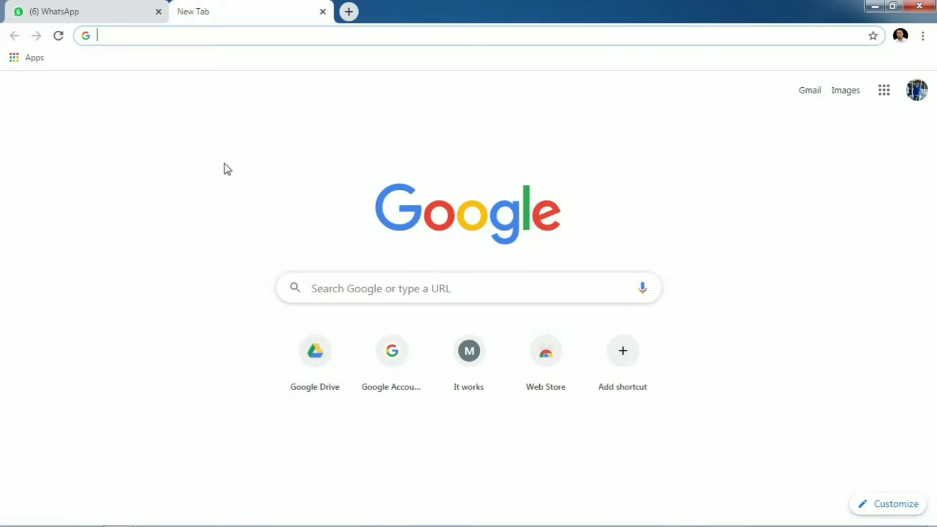
left_click(312, 32)
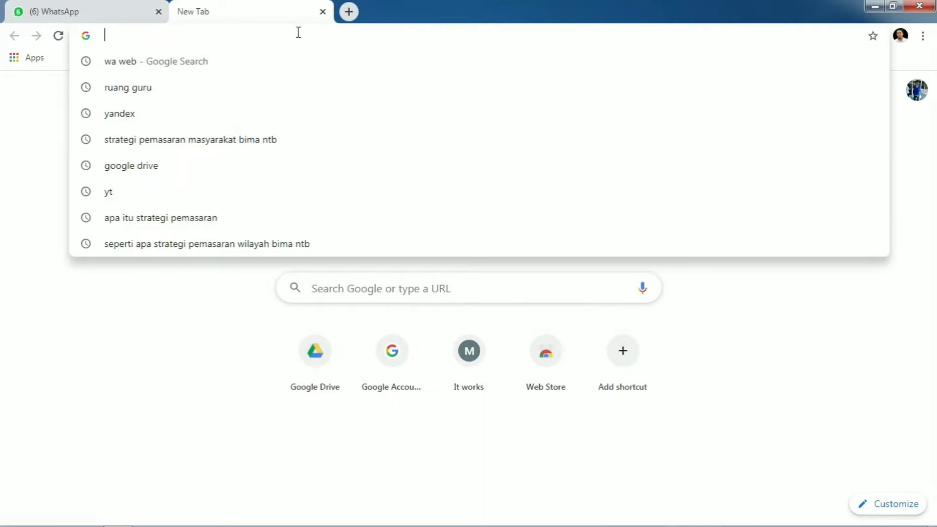
type("mtsn")
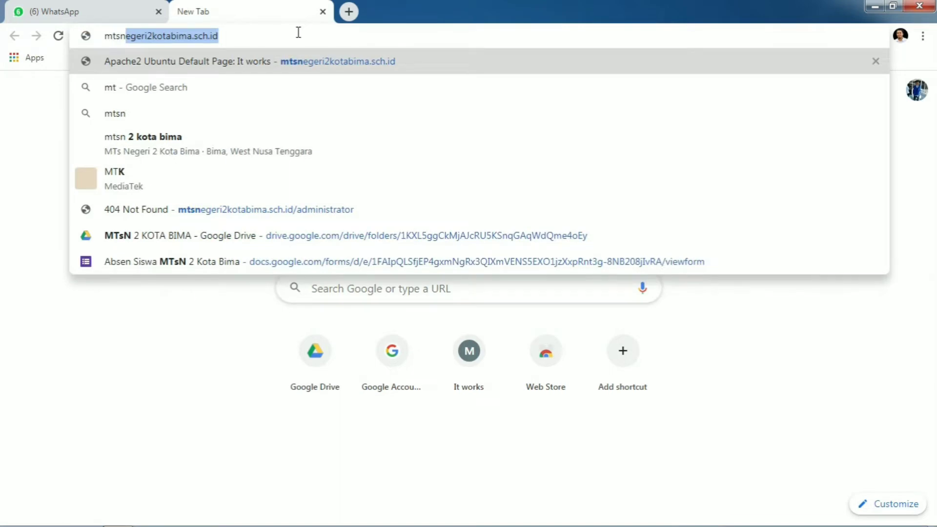
type("egeri")
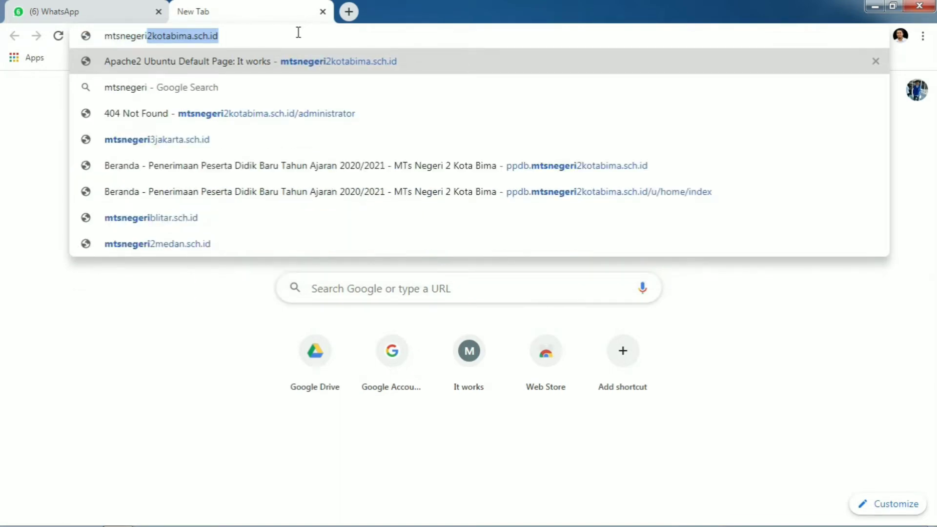
type("2kotab")
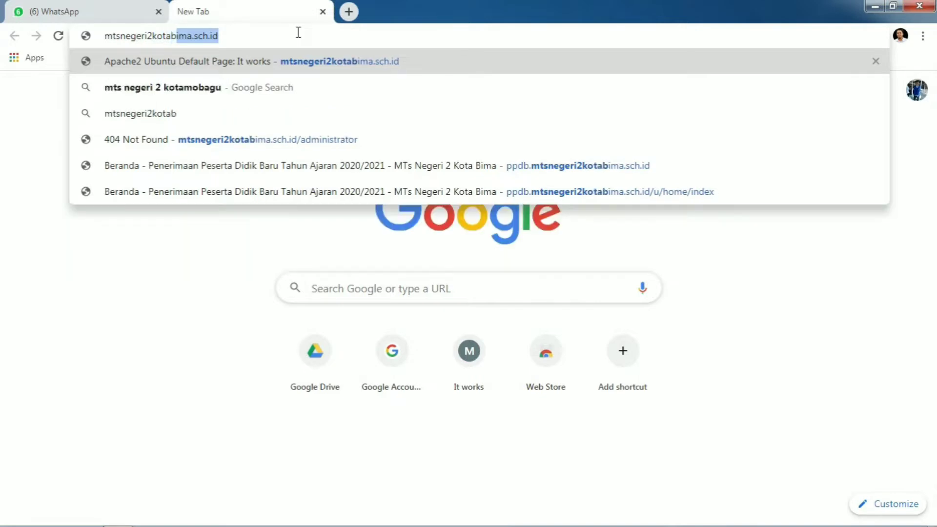
type("ima")
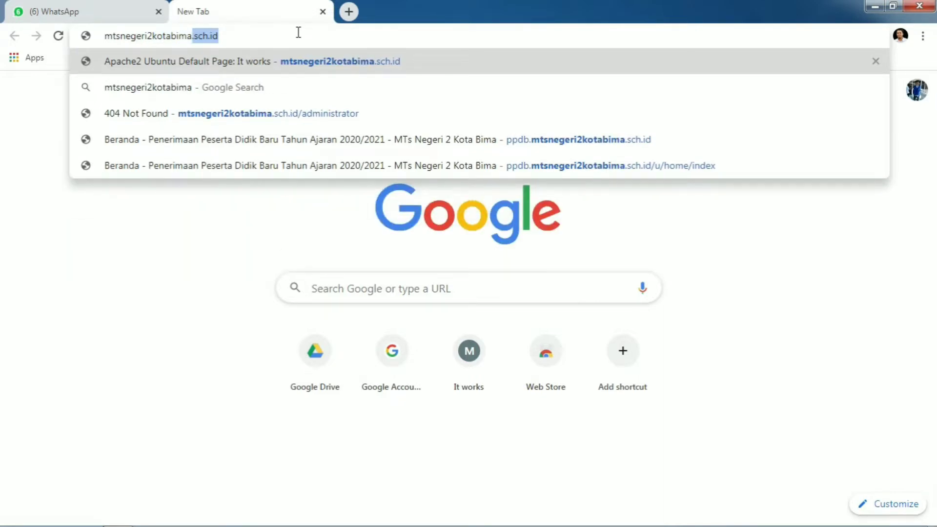
type(".sch")
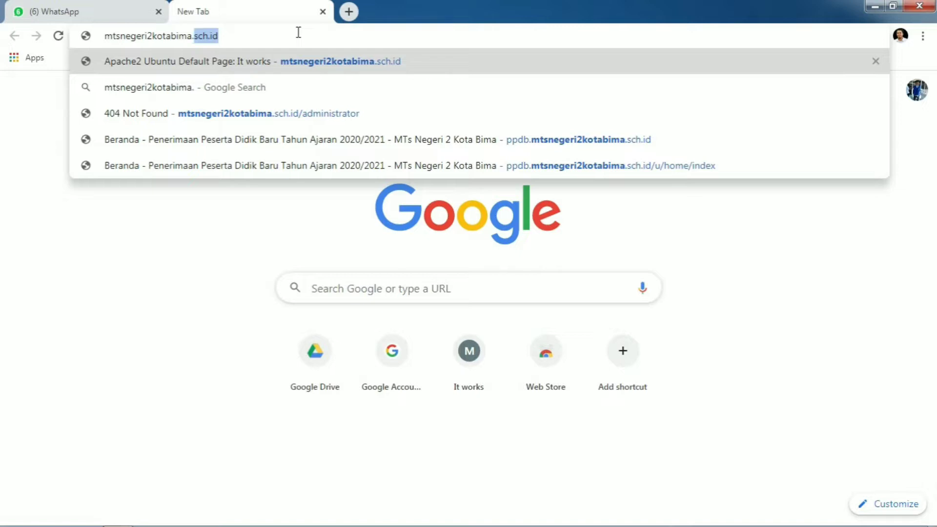
type(".")
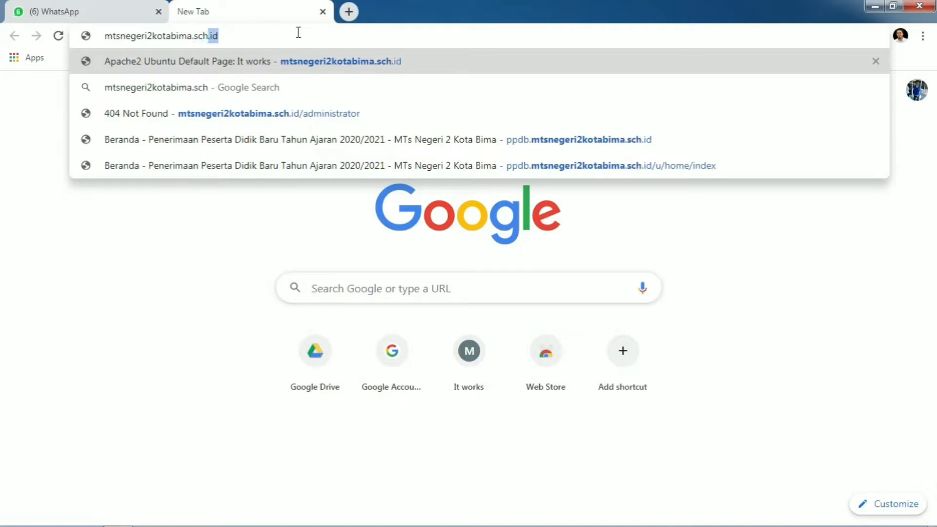
type("id")
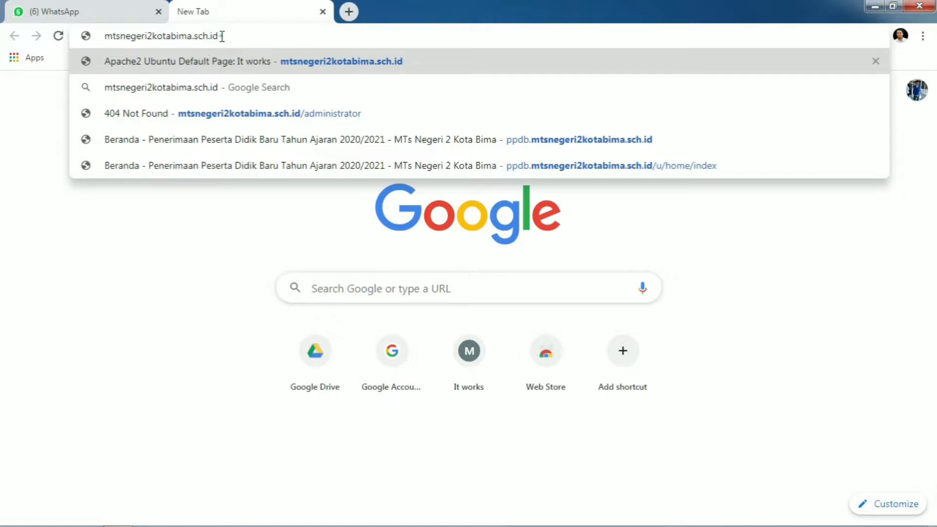
left_click_drag(222, 36, 94, 50)
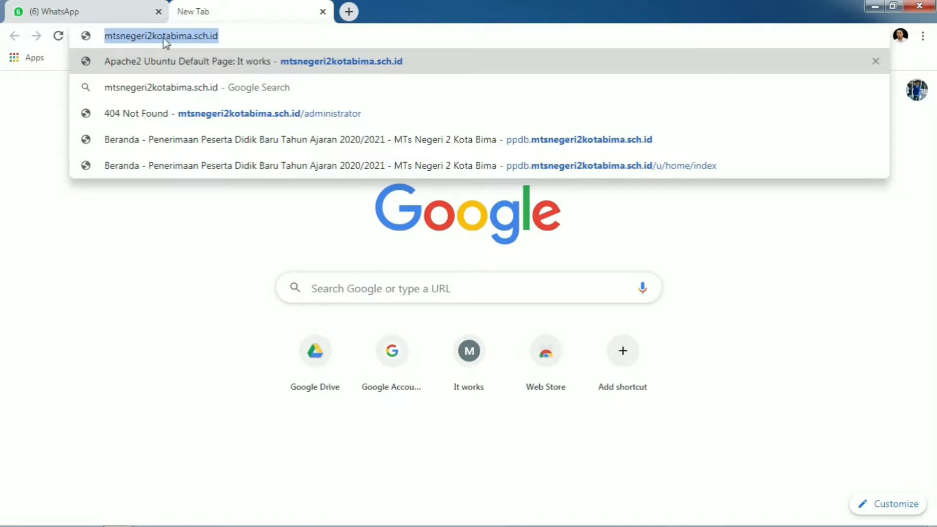
left_click(228, 34)
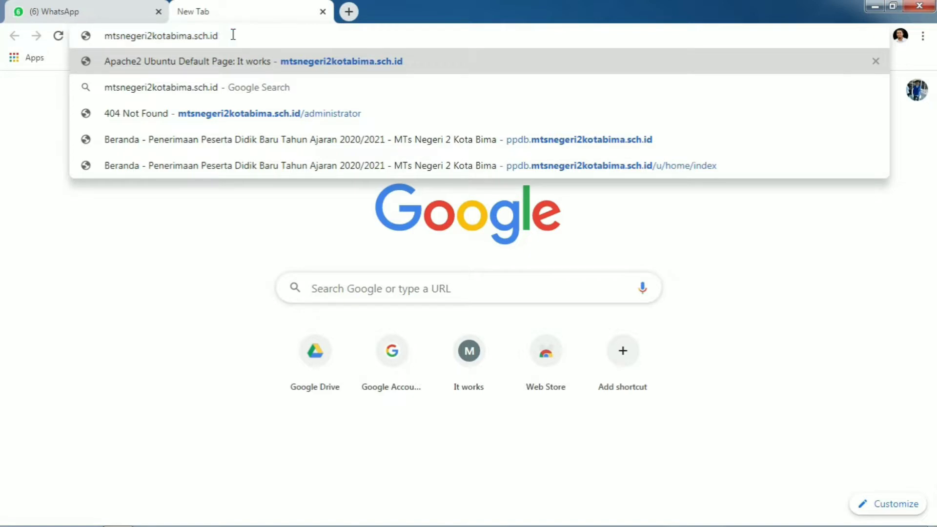
key("Return")
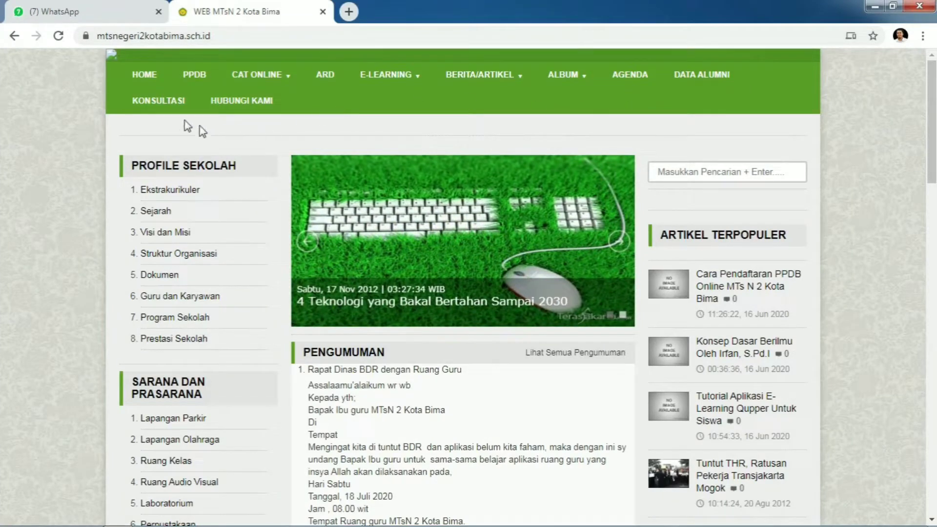
Open the school site's e-learning link Ruang Guru untuk Pendidik and bring up the Daftar registration form
mouse_move(389, 76)
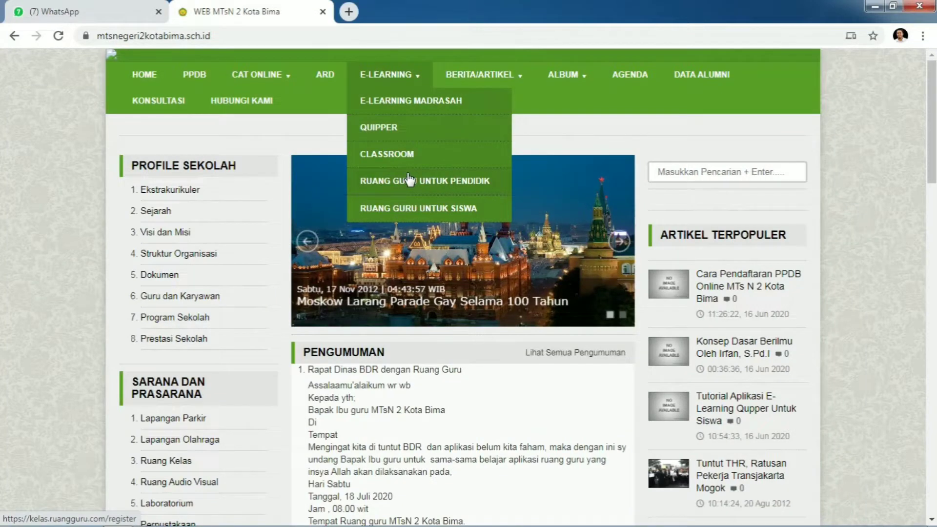
left_click(436, 186)
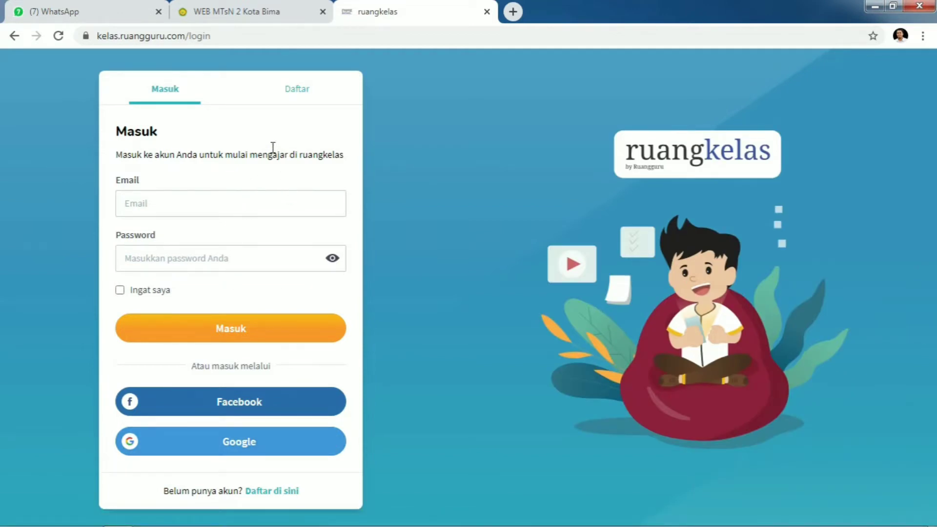
left_click(287, 98)
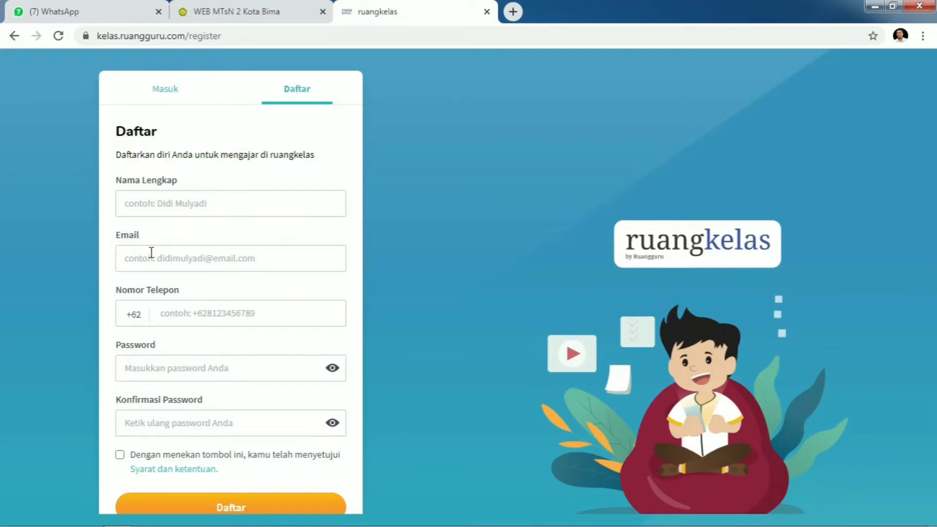
Review the registration form and enter ruangkelas through Google with the teacher's existing account
scroll(168, 237, "down", 1)
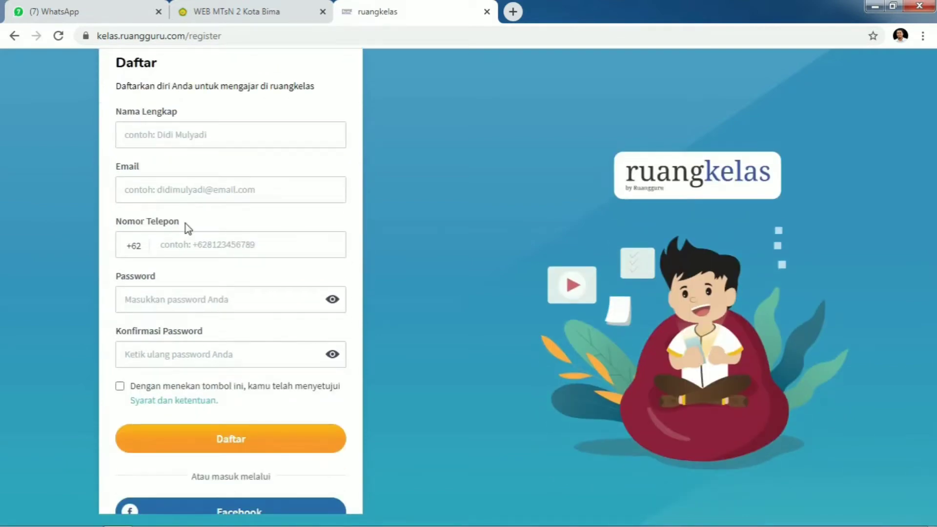
scroll(193, 254, "down", 1)
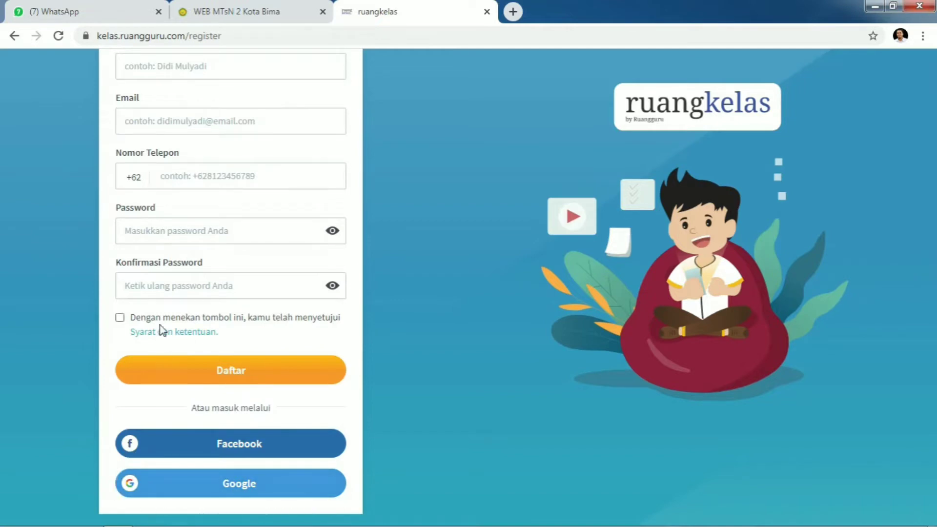
scroll(161, 329, "up", 3)
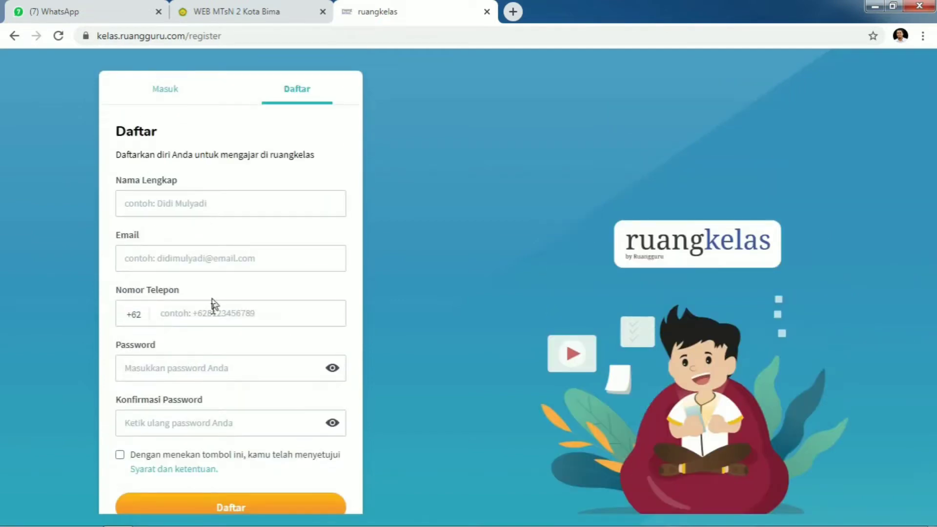
scroll(209, 235, "down", 2)
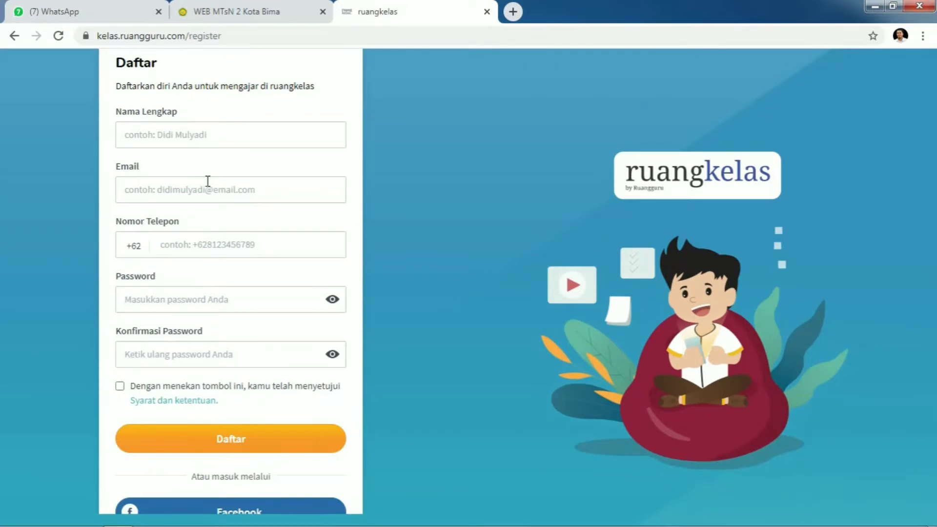
scroll(204, 180, "down", 4)
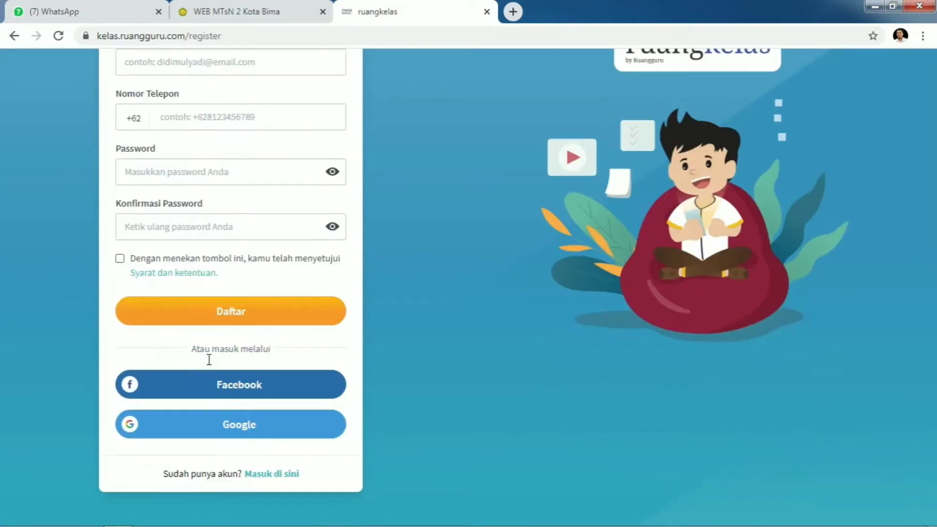
left_click(248, 424)
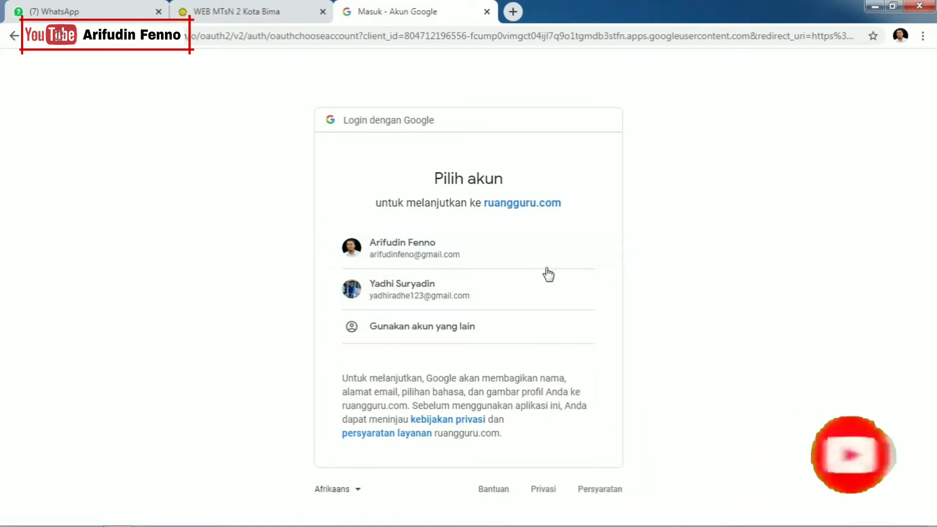
left_click(403, 259)
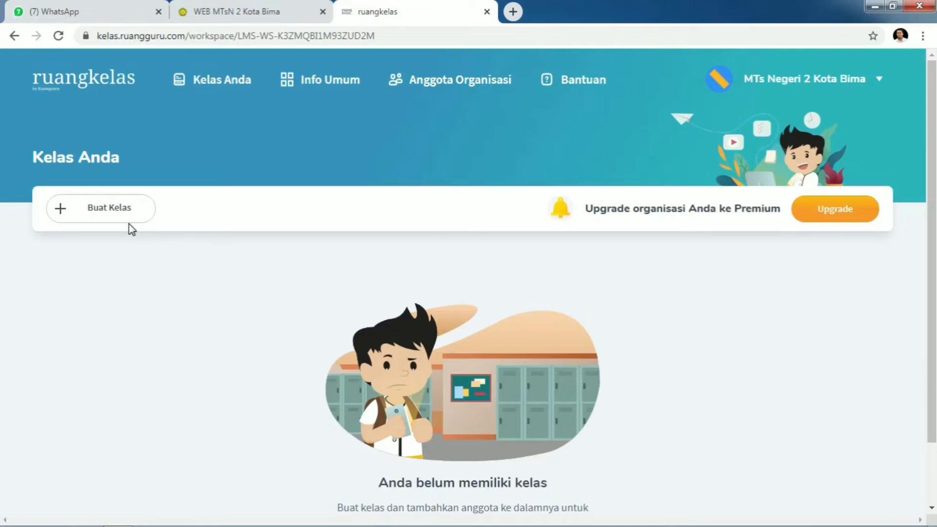
Start a new class in the workspace with the grade Kelas 8 and the curriculum K13 Revisi
left_click(96, 215)
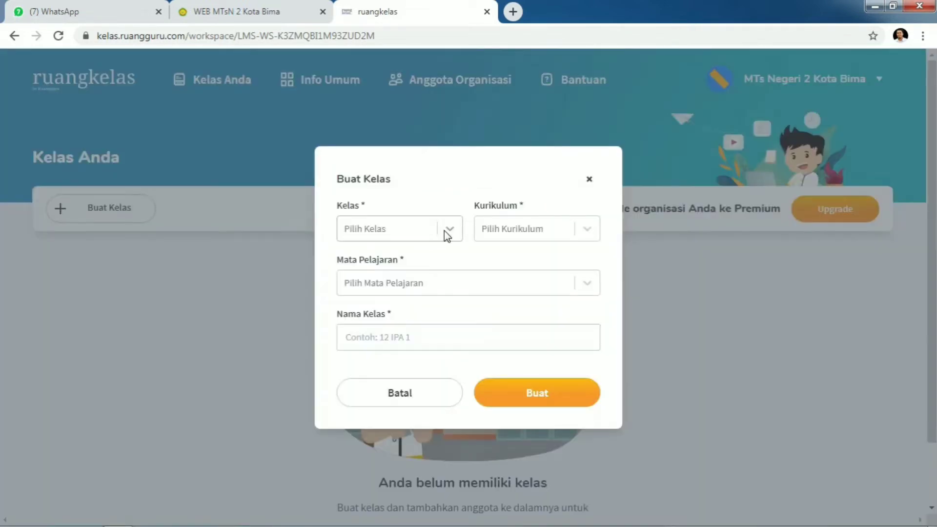
left_click(444, 230)
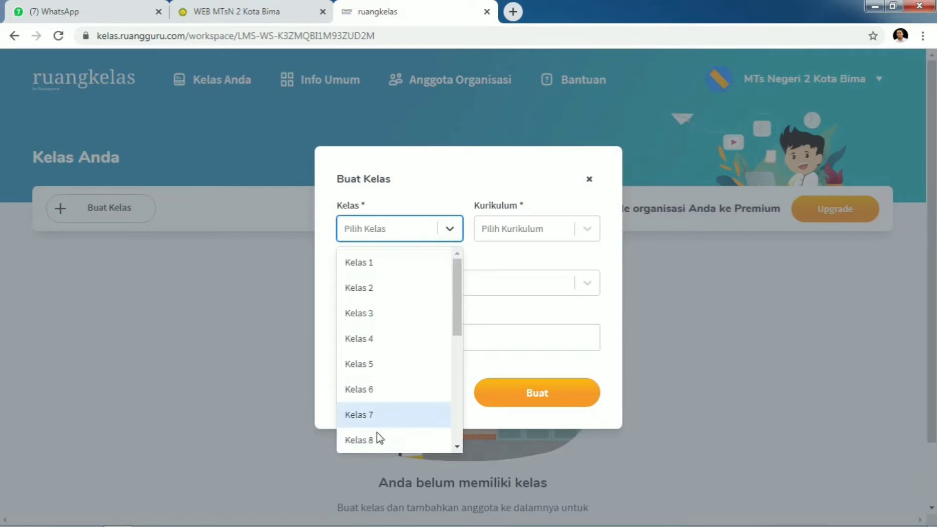
left_click(376, 436)
left_click(531, 227)
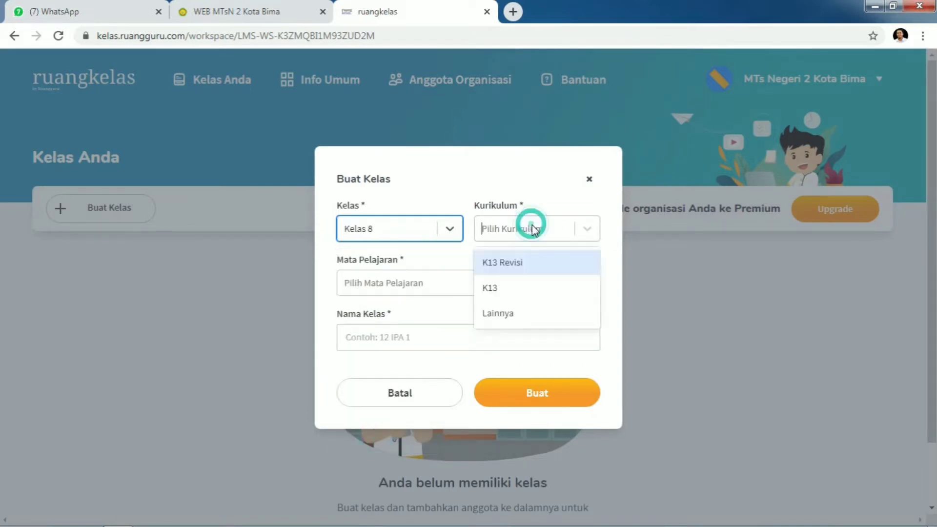
left_click(521, 264)
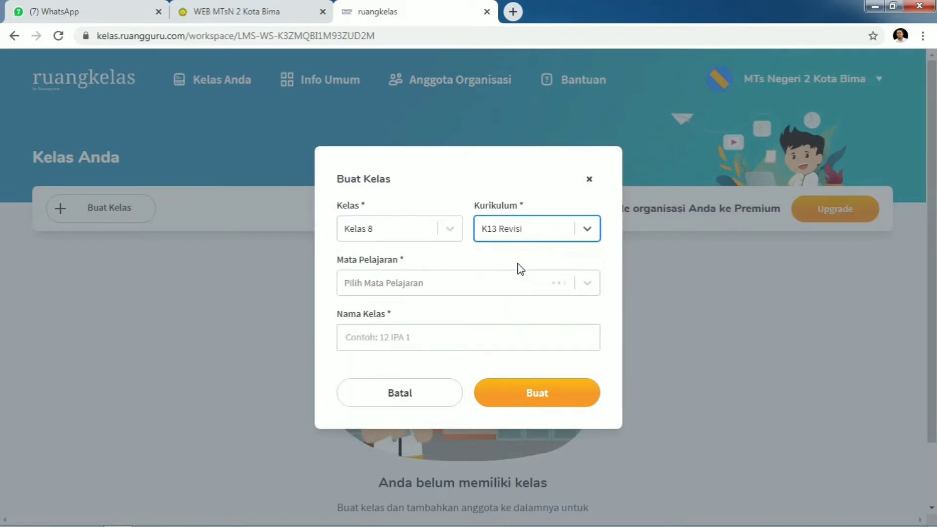
Set the new class's subject (Mata Pelajaran) to Bahasa Indonesia
left_click(411, 286)
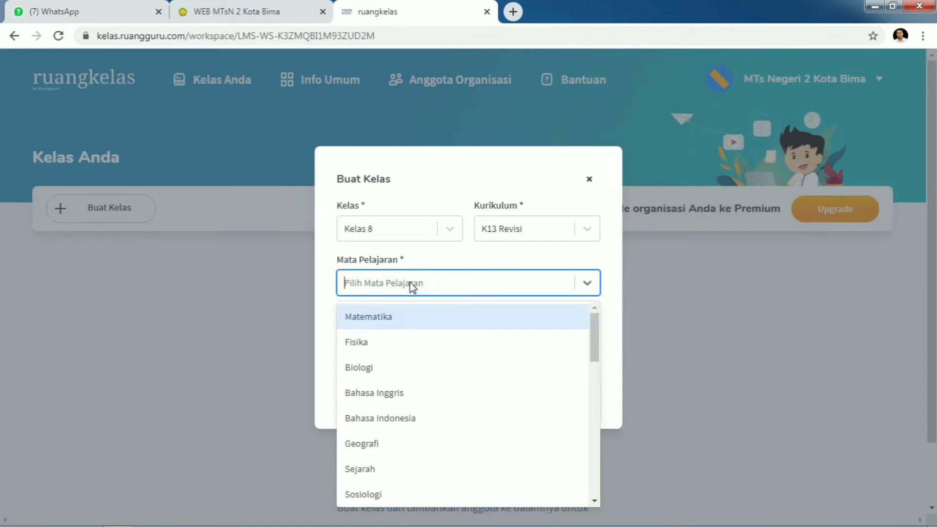
left_click(413, 286)
left_click(414, 279)
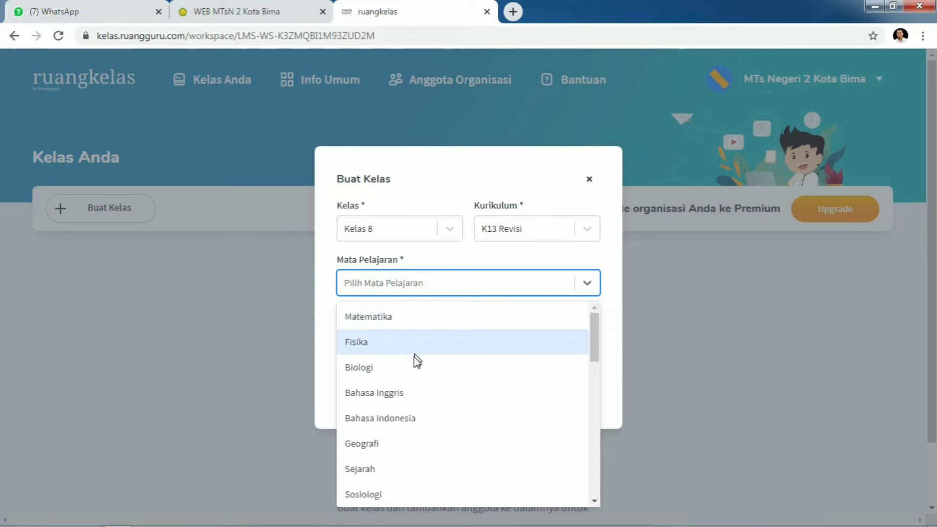
scroll(414, 362, "down", 4)
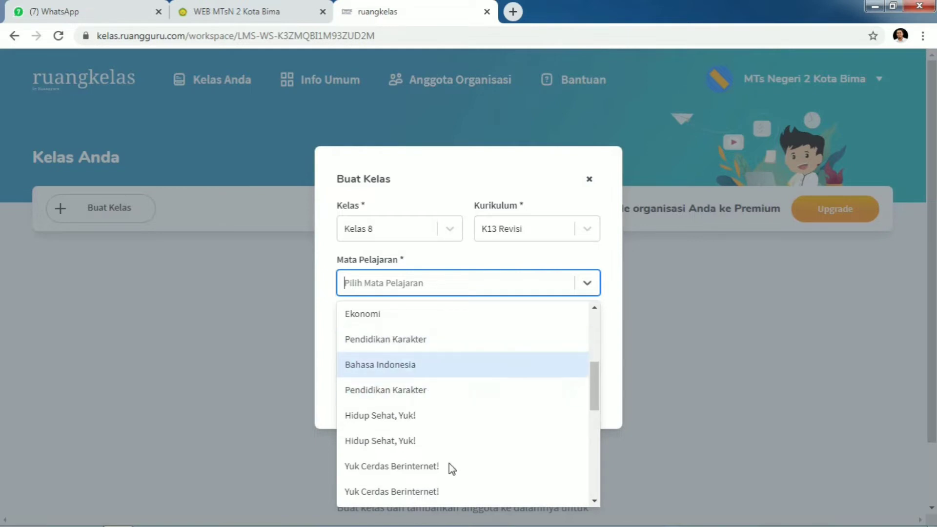
left_click(397, 373)
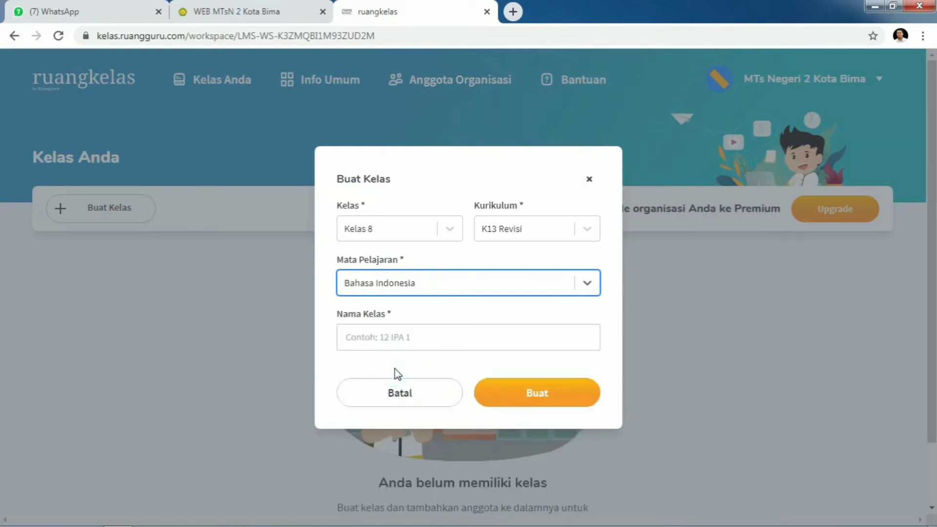
Name the new class Eight Two
left_click(399, 338)
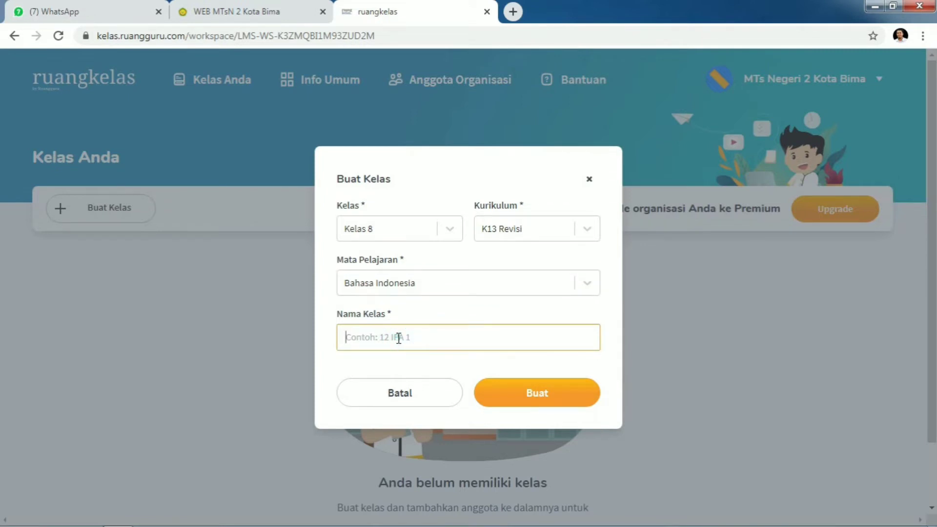
type("8.2")
left_click_drag(386, 338, 314, 341)
type("eight Two")
left_click(351, 342)
key("BackSpace")
type("Eight Two")
Create the Eight Two class and open its page to view the Timeline
left_click(532, 392)
left_click(525, 393)
left_click(532, 404)
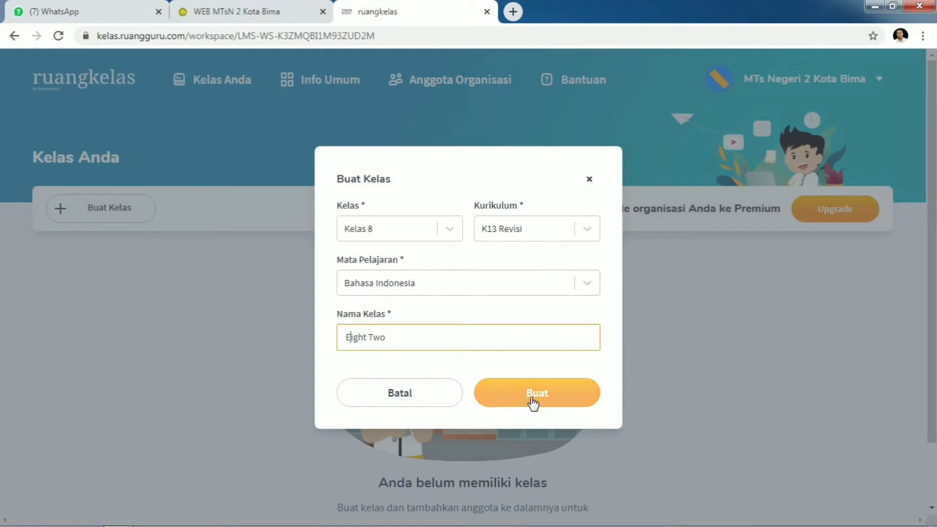
left_click(533, 404)
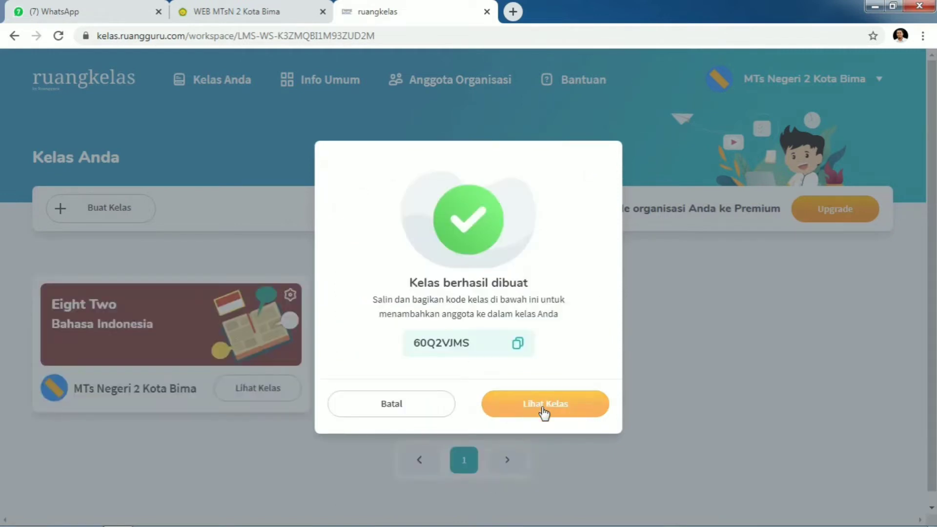
left_click(545, 410)
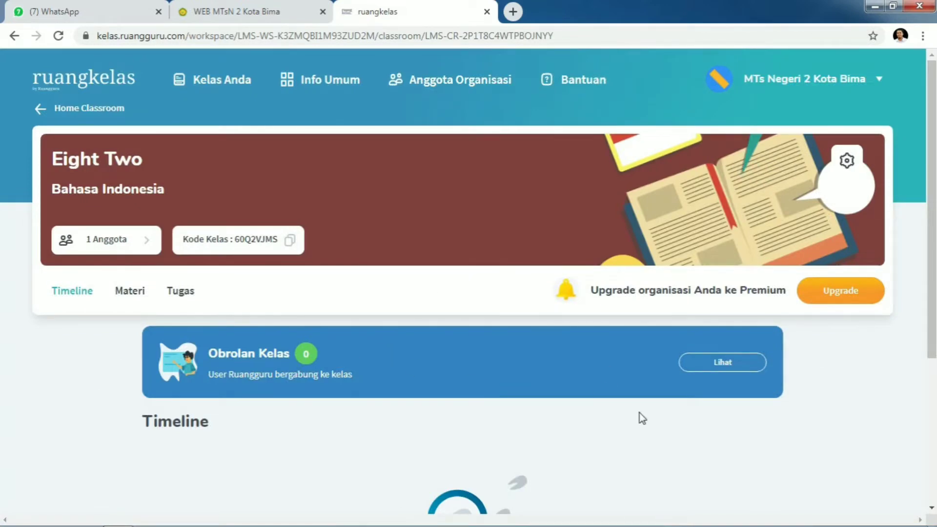
scroll(510, 453, "down", 3)
scroll(491, 444, "down", 2)
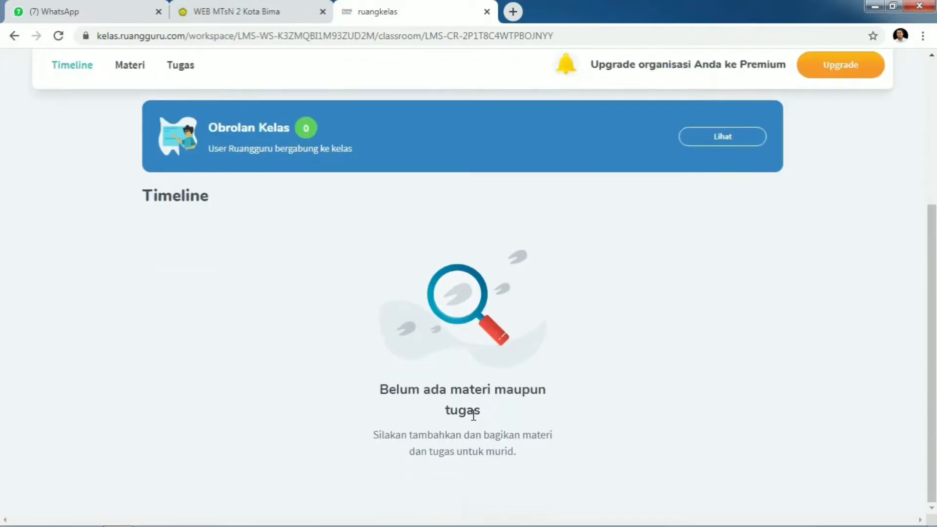
Open the Eight Two class's member list and start an email invitation for another teacher
scroll(314, 314, "up", 3)
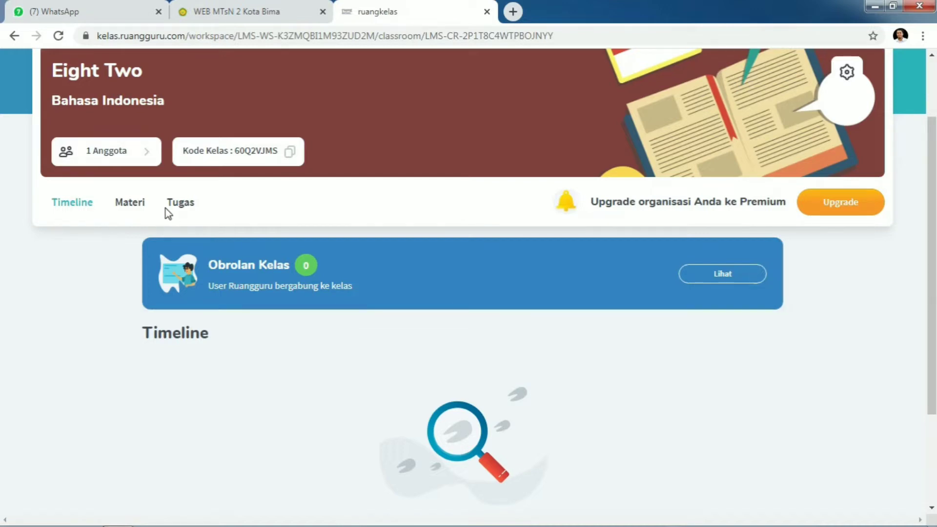
scroll(165, 209, "up", 2)
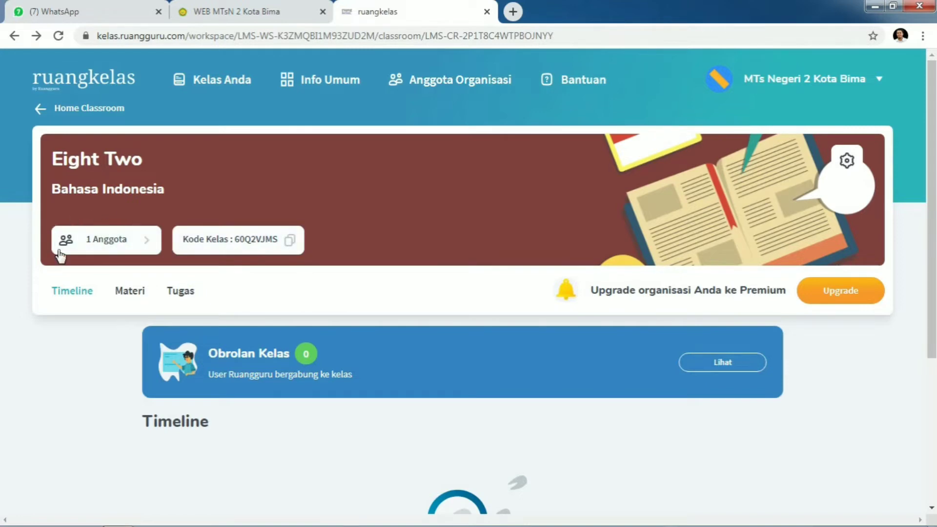
left_click(123, 246)
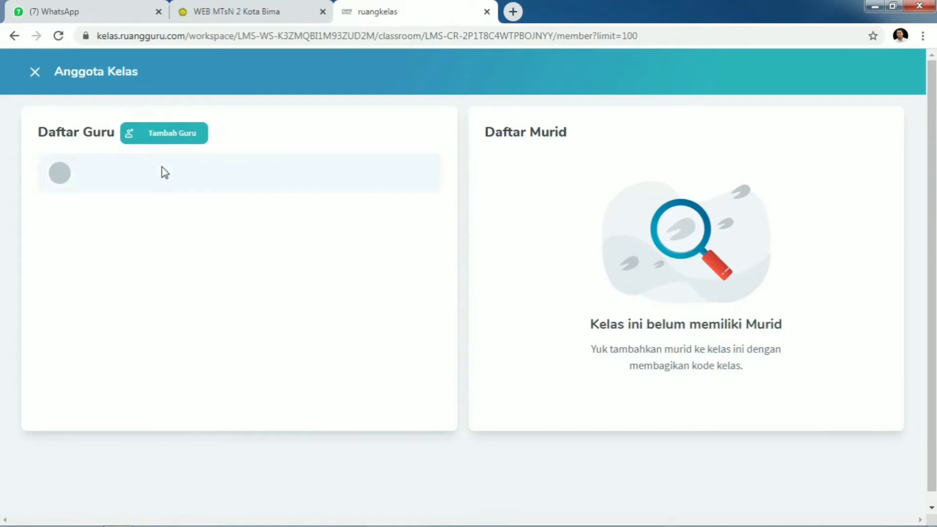
left_click(159, 141)
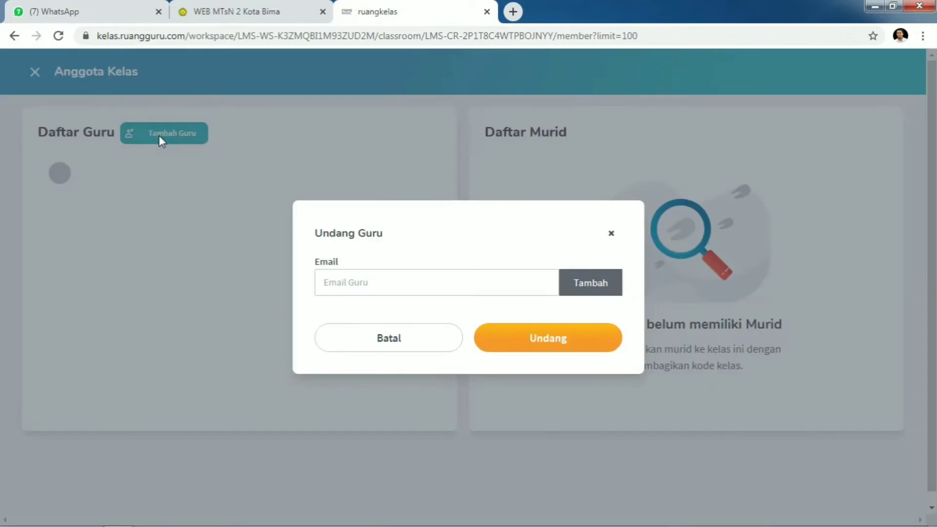
left_click(390, 282)
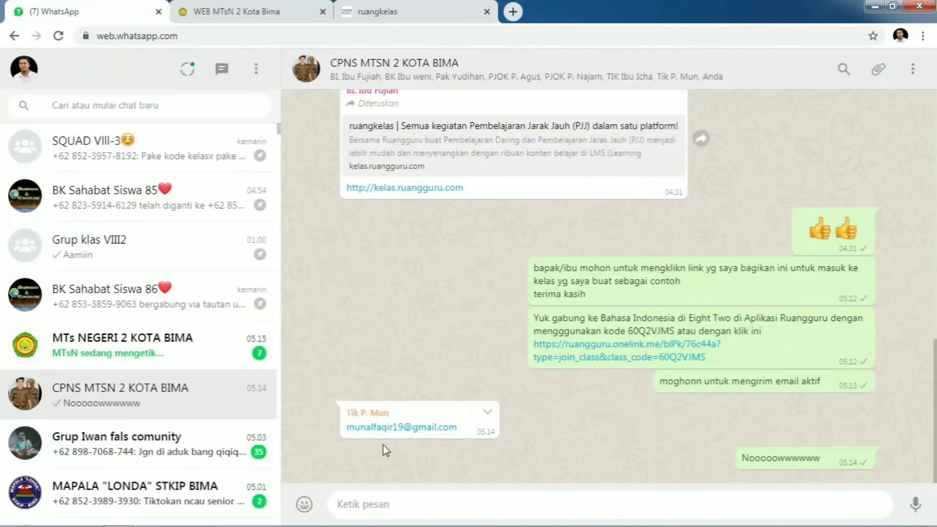
Switch to WhatsApp and copy the teacher's email address from the CPNS MTSN 2 KOTA BIMA group chat
left_click_drag(335, 426, 469, 431)
right_click(450, 428)
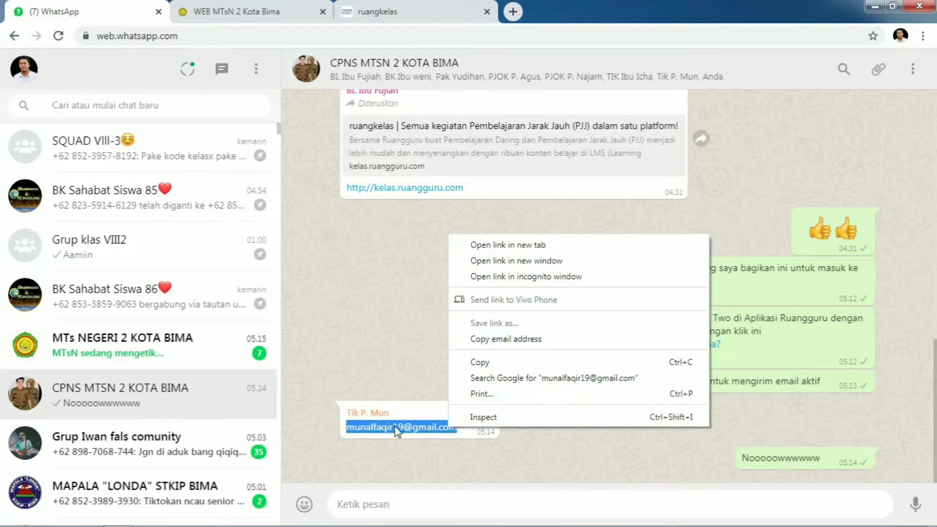
left_click(478, 364)
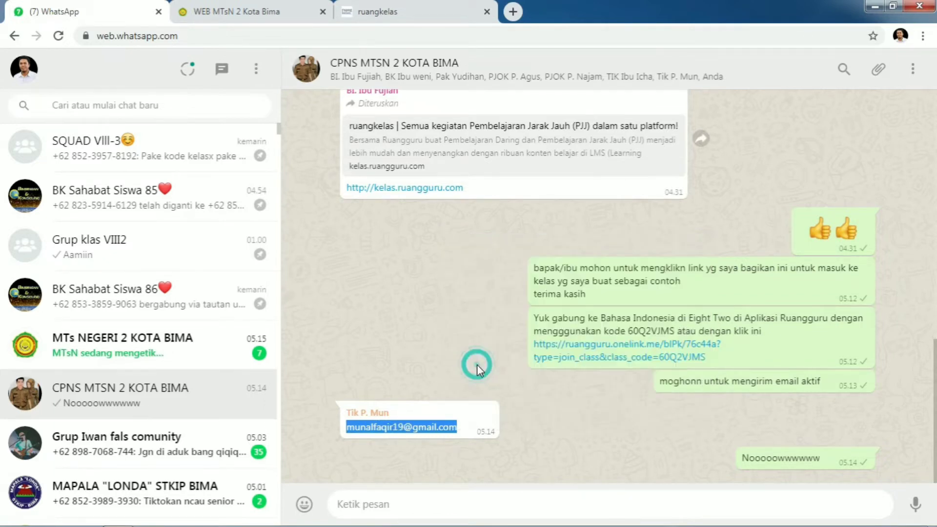
Back in ruangkelas, add the copied teacher's email to the Undang Guru form and send the invitation
left_click(371, 12)
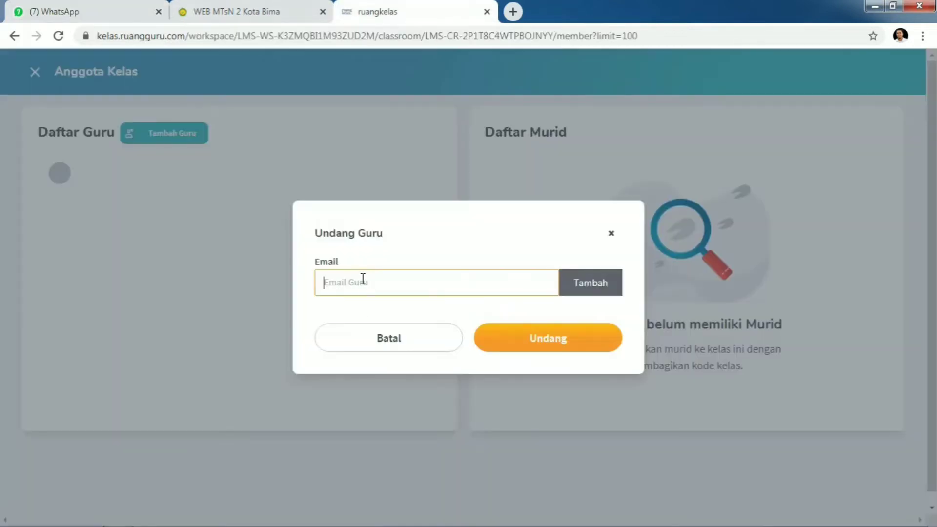
left_click(365, 279)
right_click(363, 282)
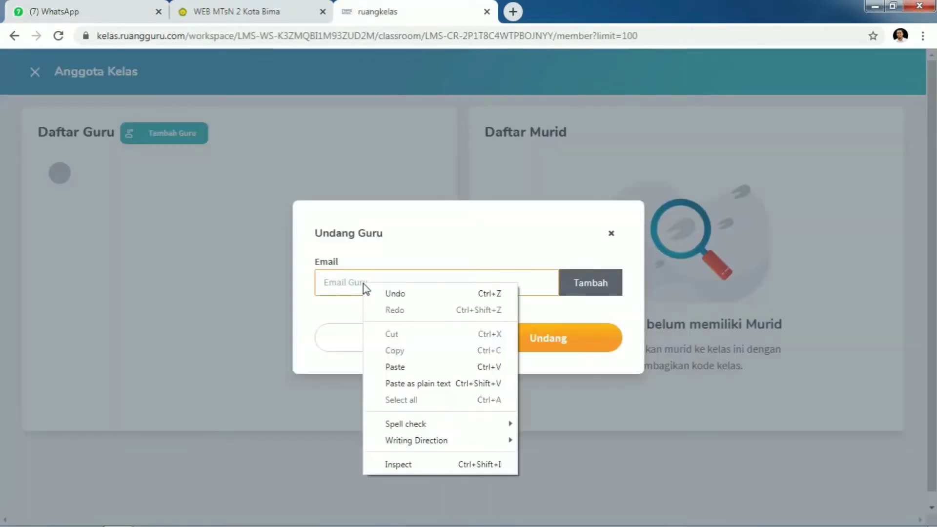
left_click(399, 369)
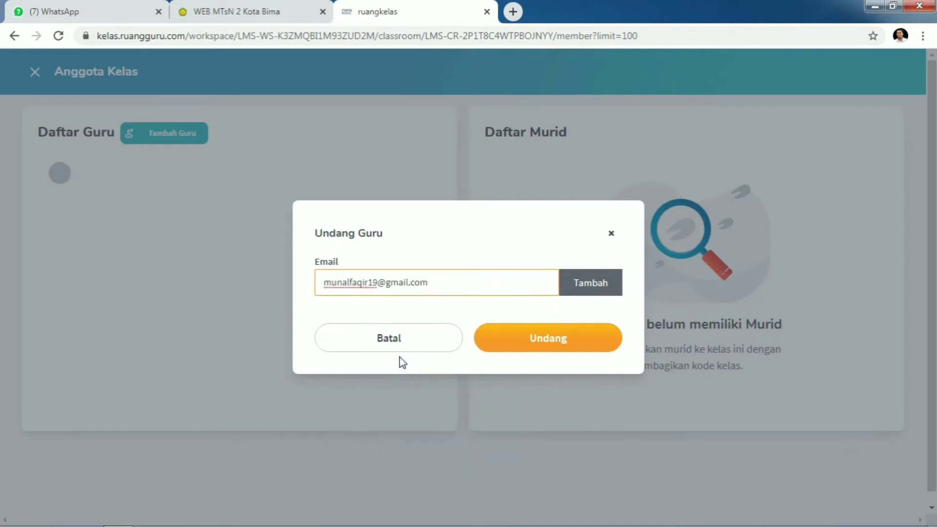
left_click(589, 292)
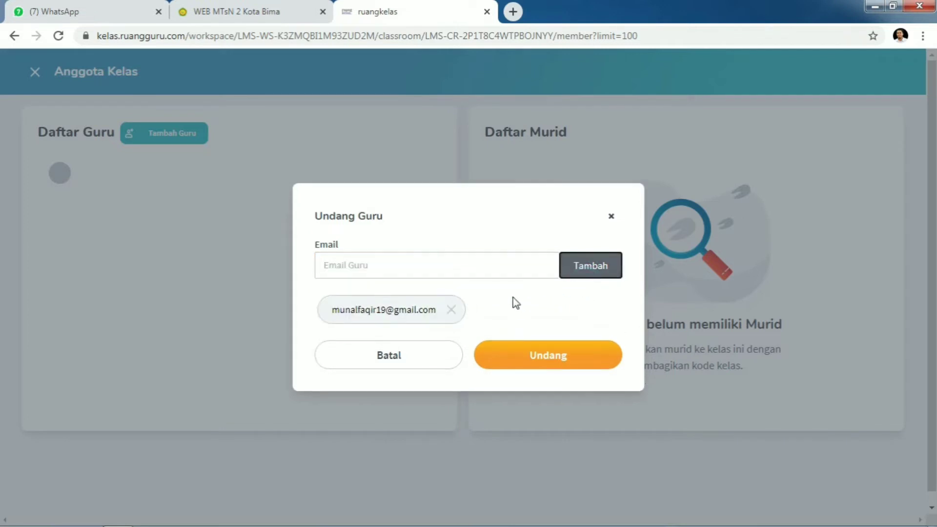
left_click(534, 356)
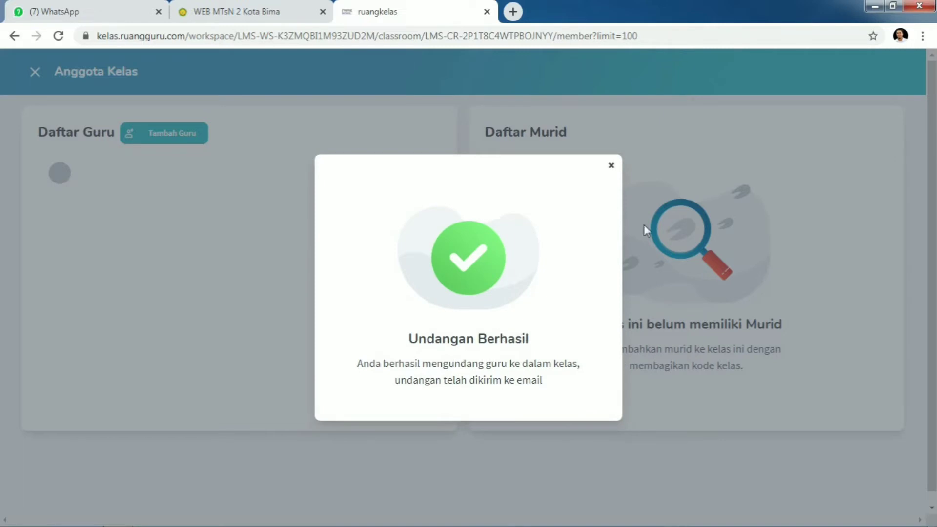
left_click(611, 166)
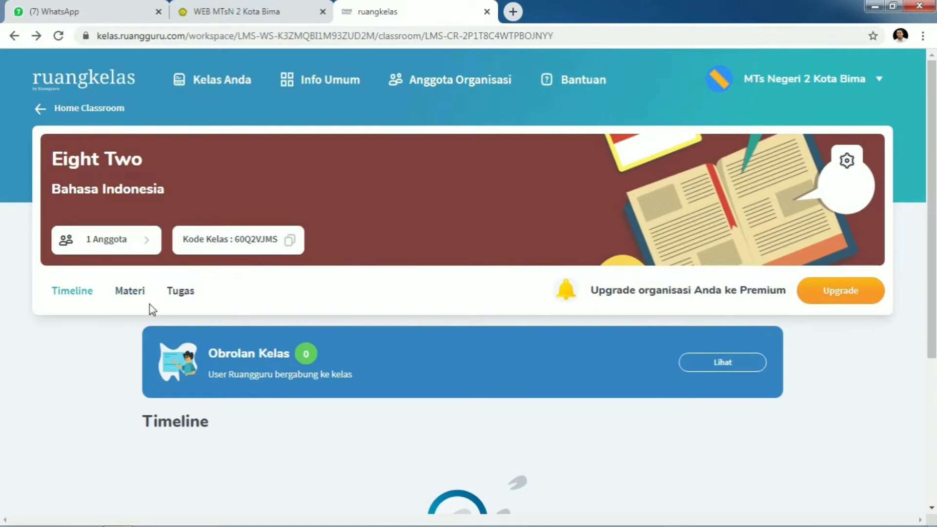
Start a new material for the Eight Two class, using Konten ruangbelajar as its source
left_click(129, 293)
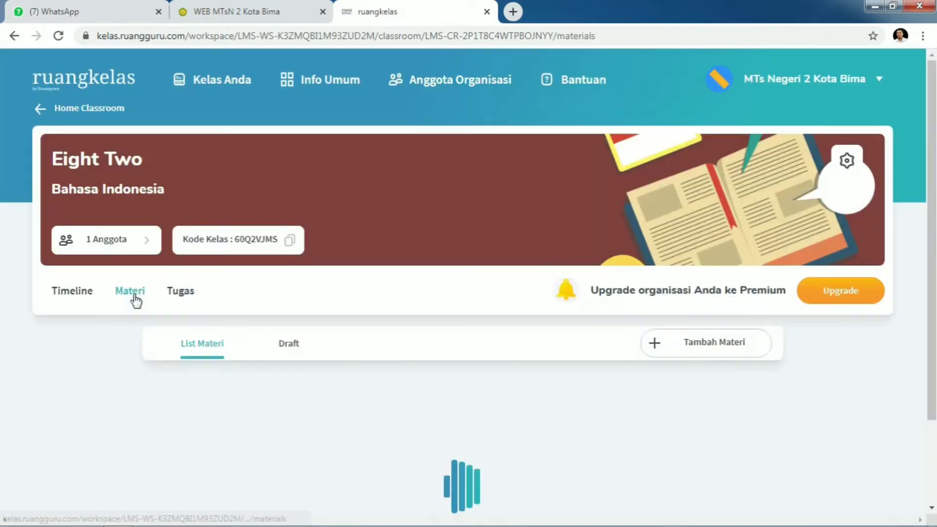
left_click(737, 349)
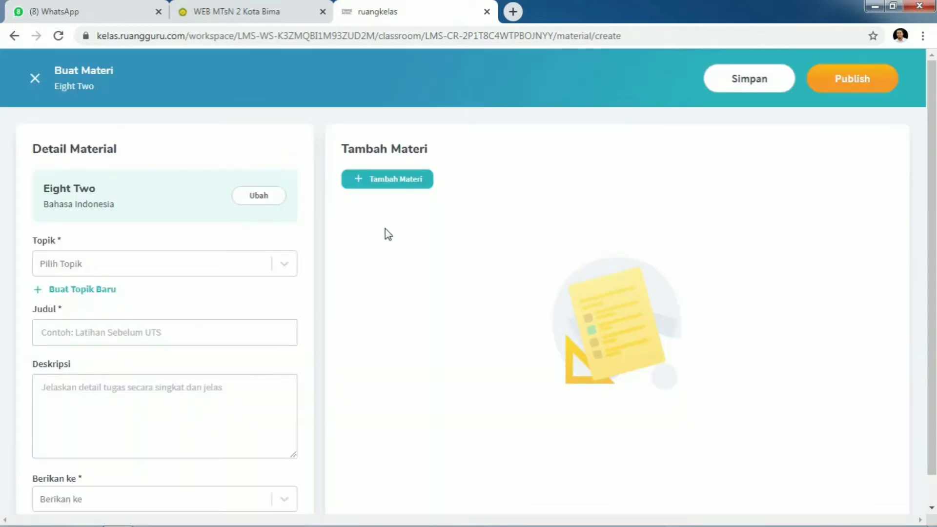
left_click(391, 184)
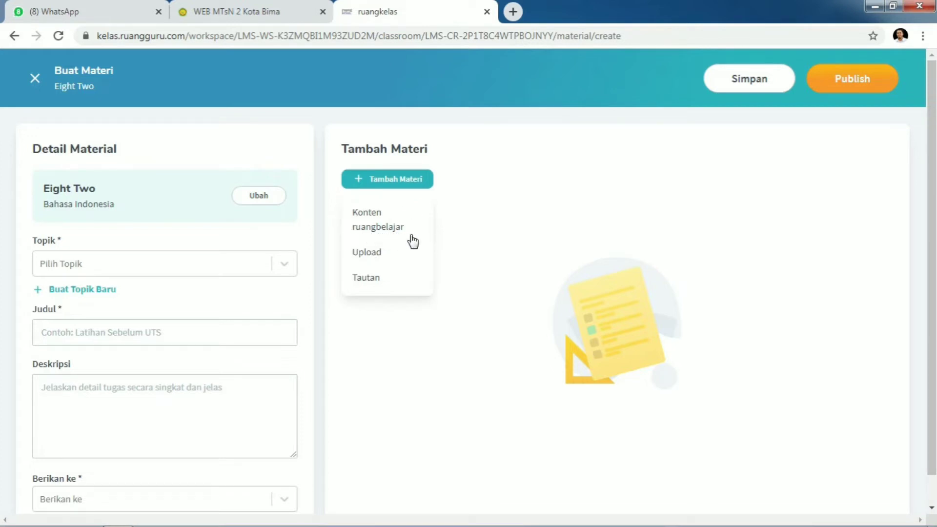
left_click(371, 233)
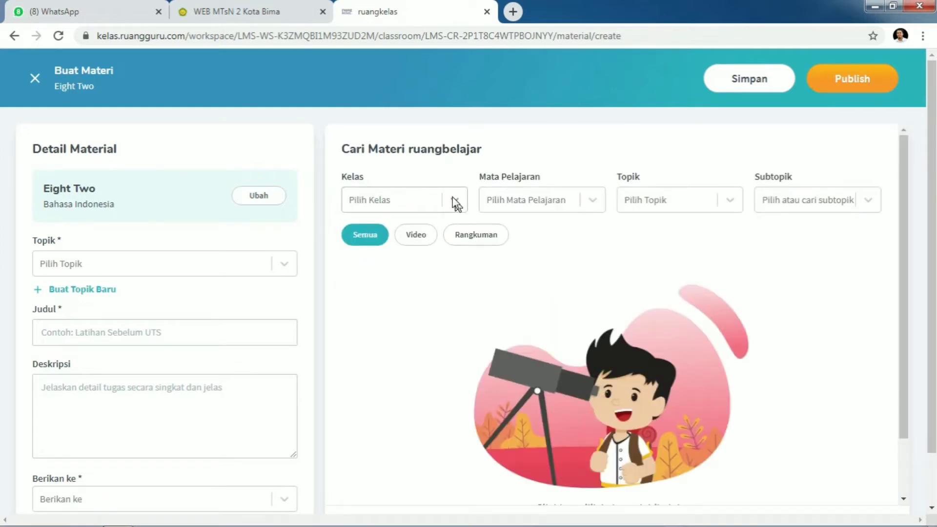
Filter the ruangbelajar materials by Kelas 8, Bahasa Indonesia, topic Teks Puisi (NEW!) and subtopic Mengenal Teks Puisi
left_click(454, 204)
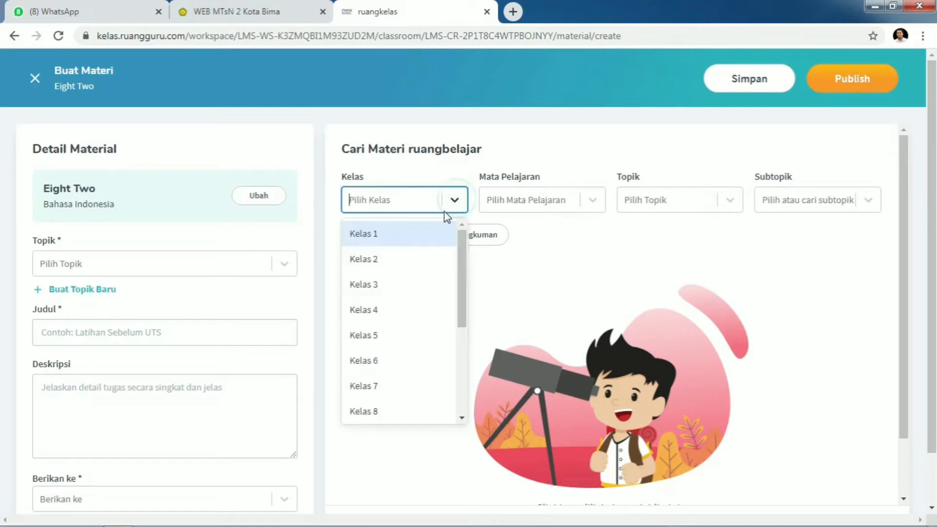
left_click(365, 413)
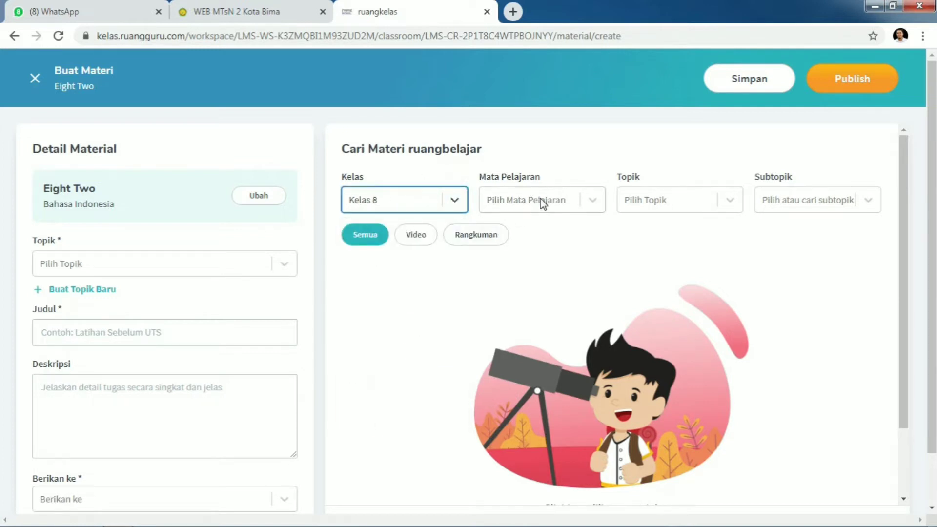
left_click(592, 200)
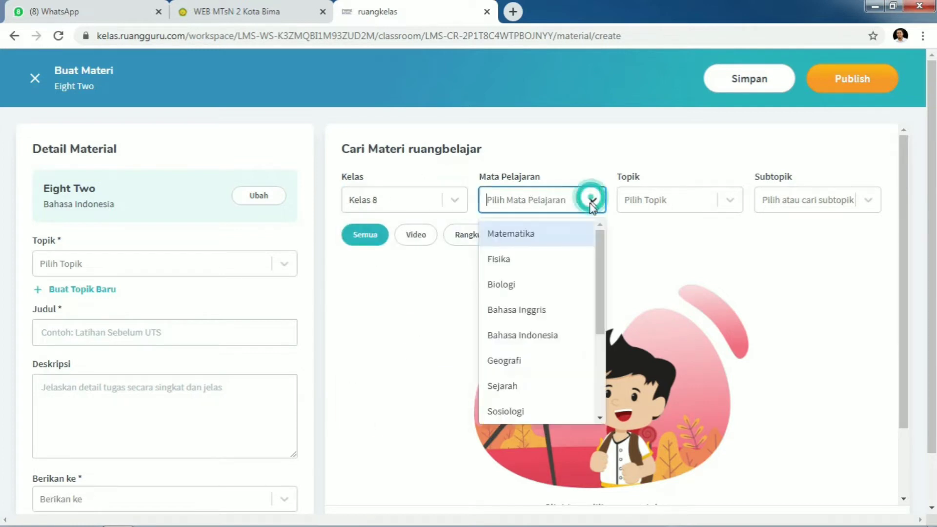
left_click(519, 336)
left_click(701, 202)
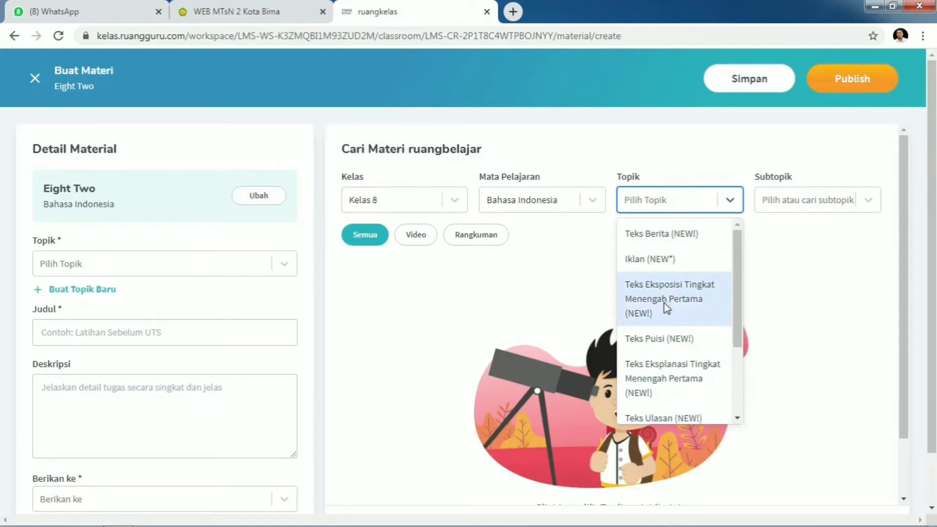
left_click(665, 338)
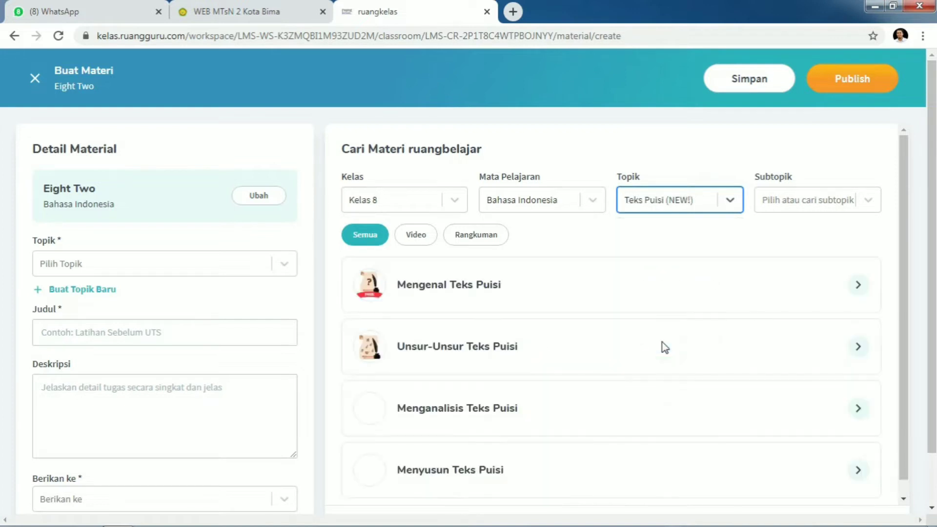
left_click(827, 204)
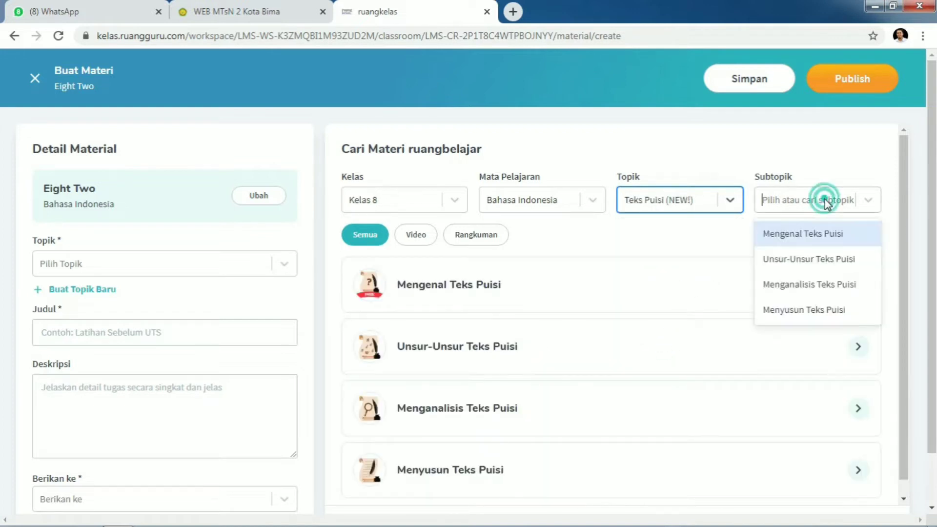
left_click(817, 236)
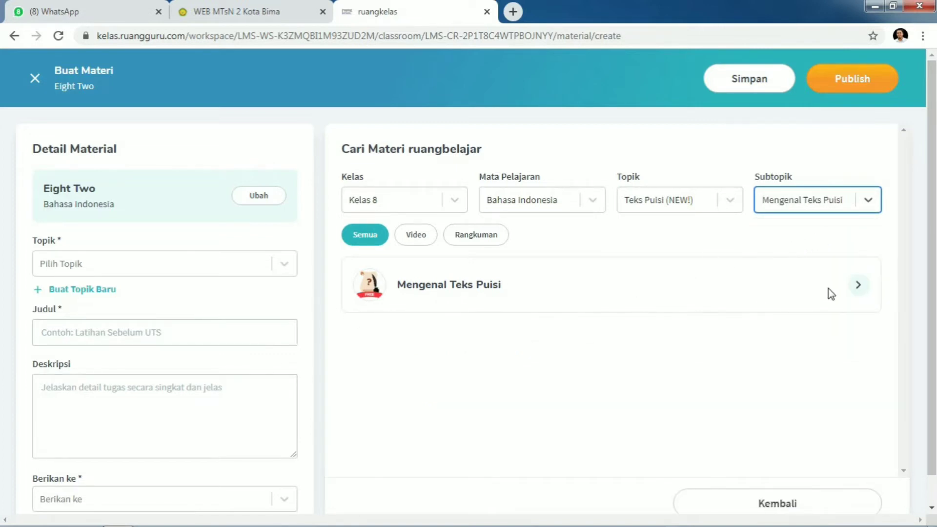
Expand the Mengenal Teks Puisi content and add its Pengertian Teks Puisi video to the material
left_click(858, 288)
left_click(859, 293)
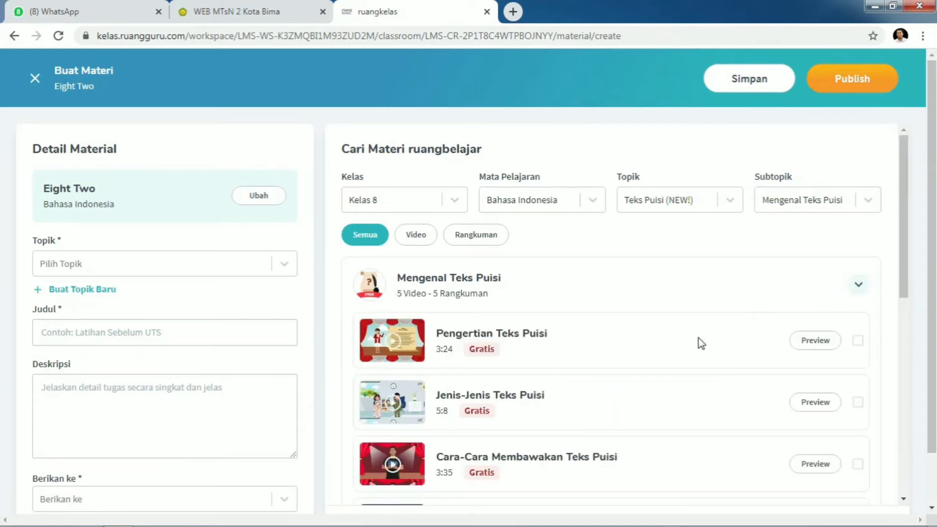
scroll(643, 361, "down", 1)
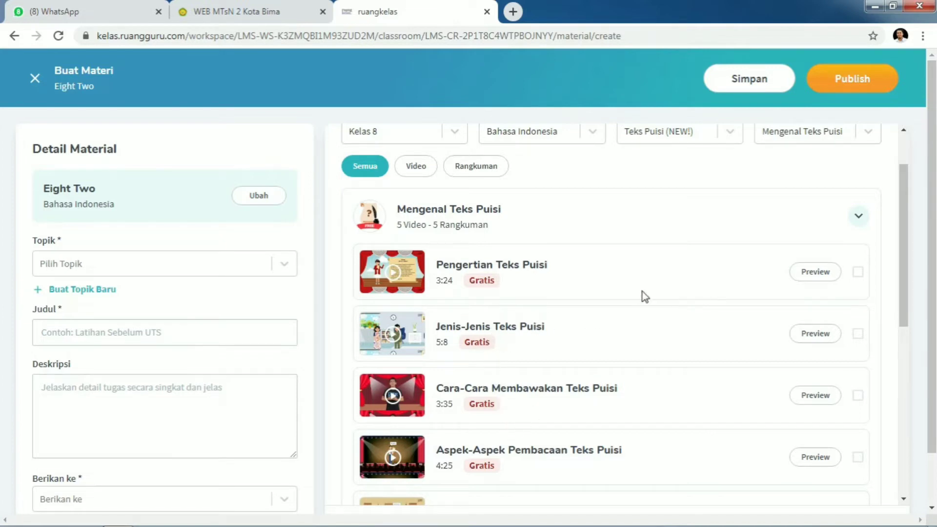
left_click(860, 275)
scroll(790, 365, "down", 9)
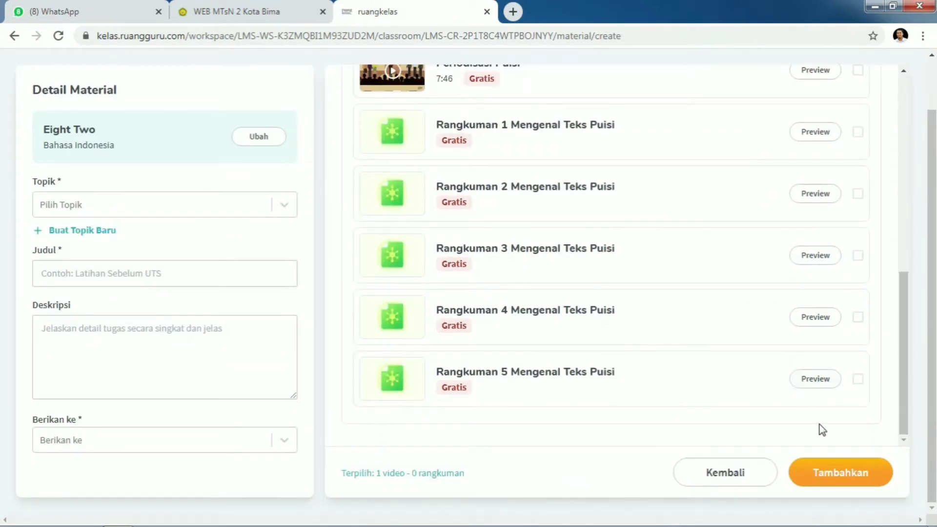
left_click(854, 481)
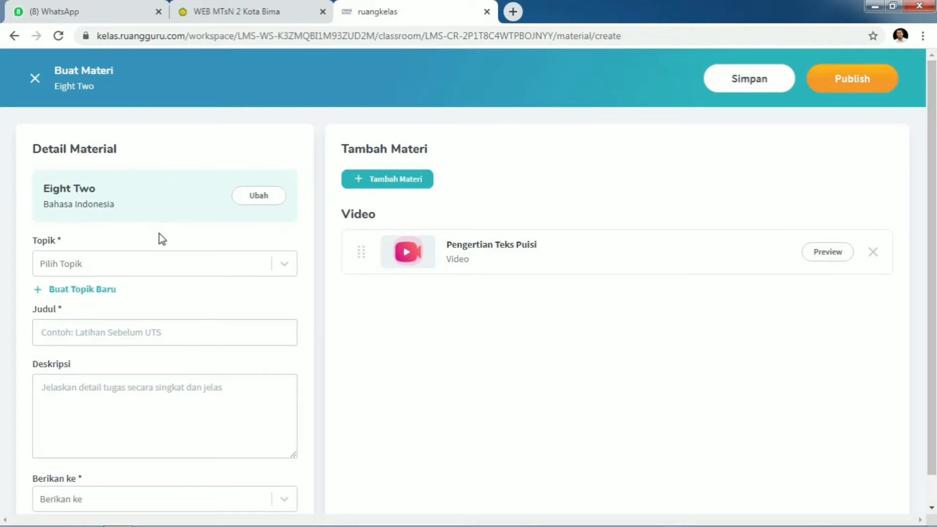
Check the material's Topik list for existing topics
scroll(159, 239, "down", 1)
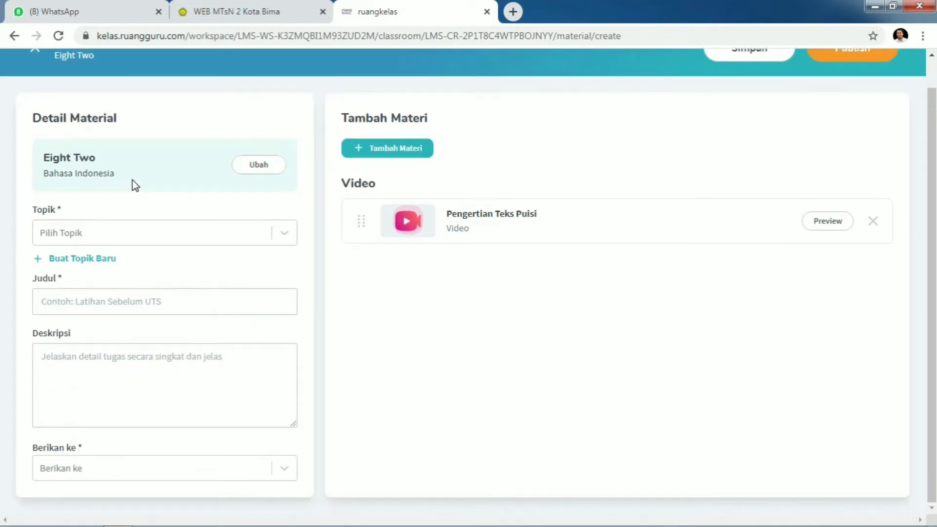
left_click(140, 235)
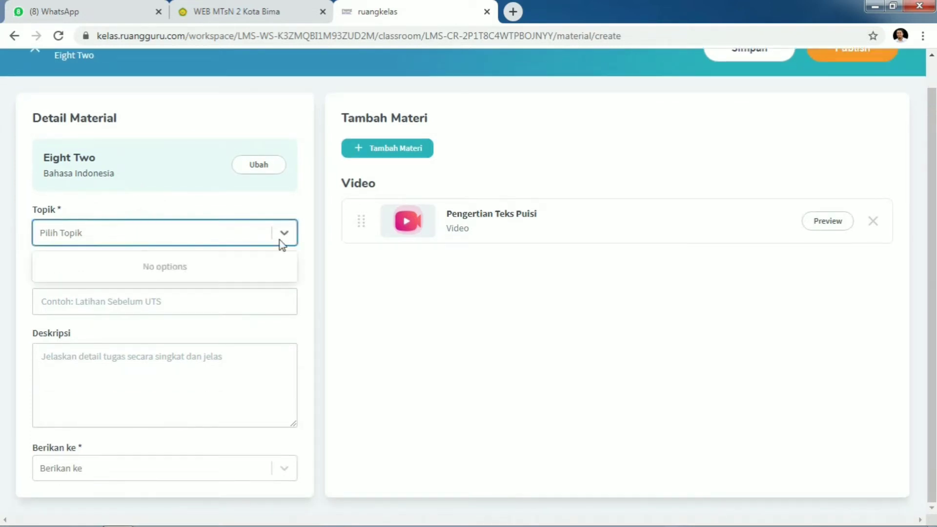
left_click(305, 268)
left_click(246, 229)
left_click(290, 233)
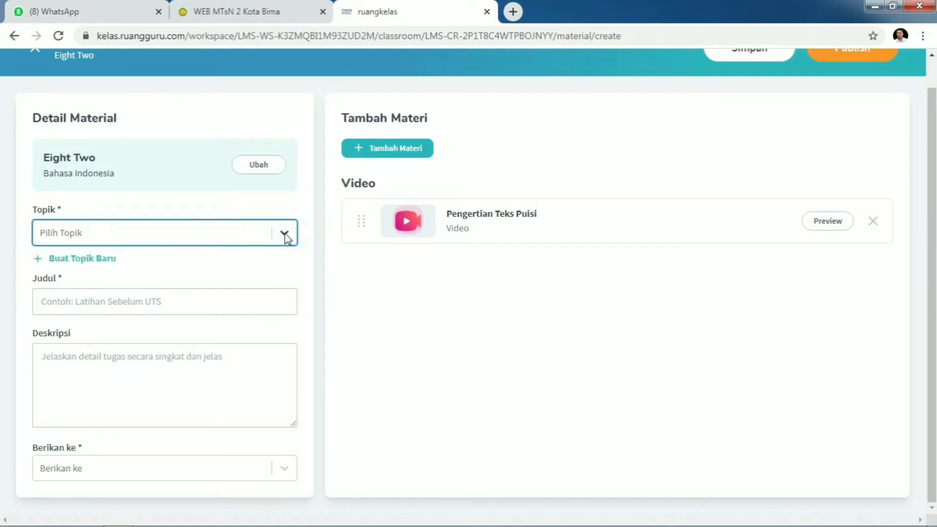
Create a new topic named Mengenal Teks Puisi for the material
left_click(87, 260)
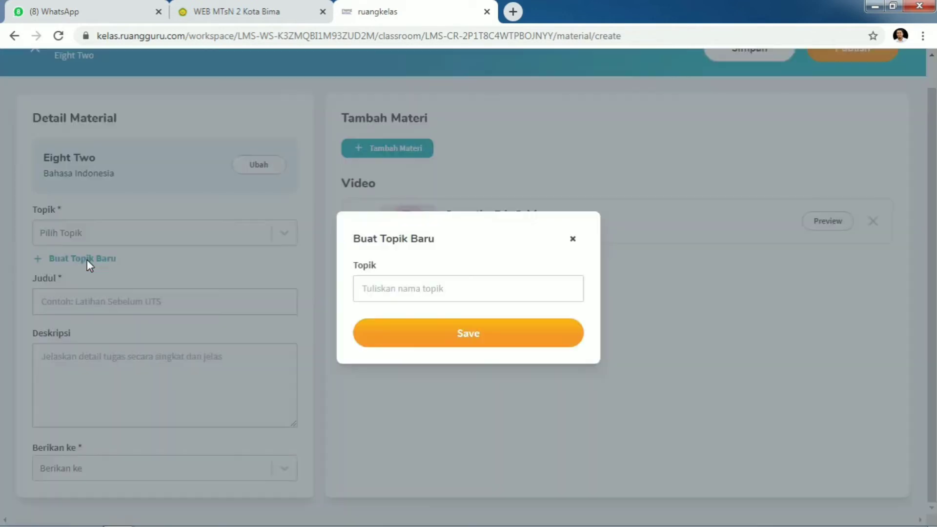
left_click(398, 289)
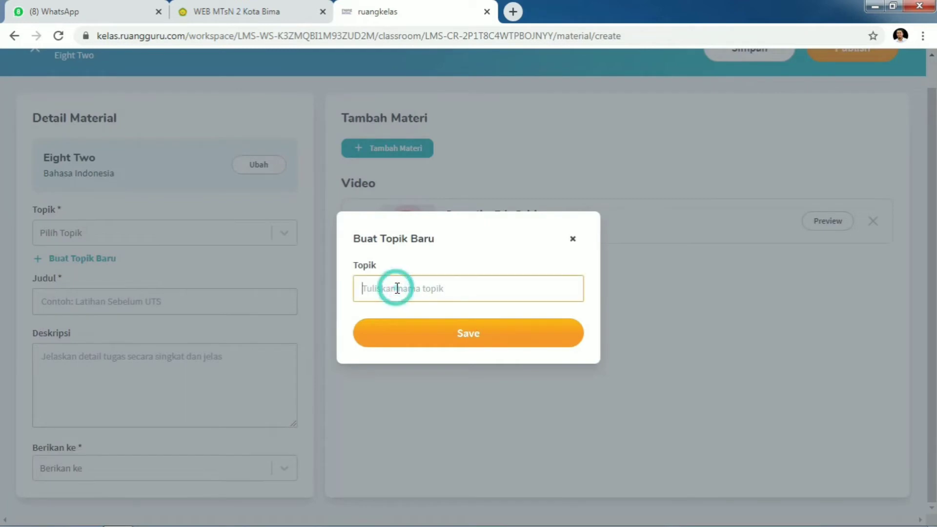
triple_click(487, 232)
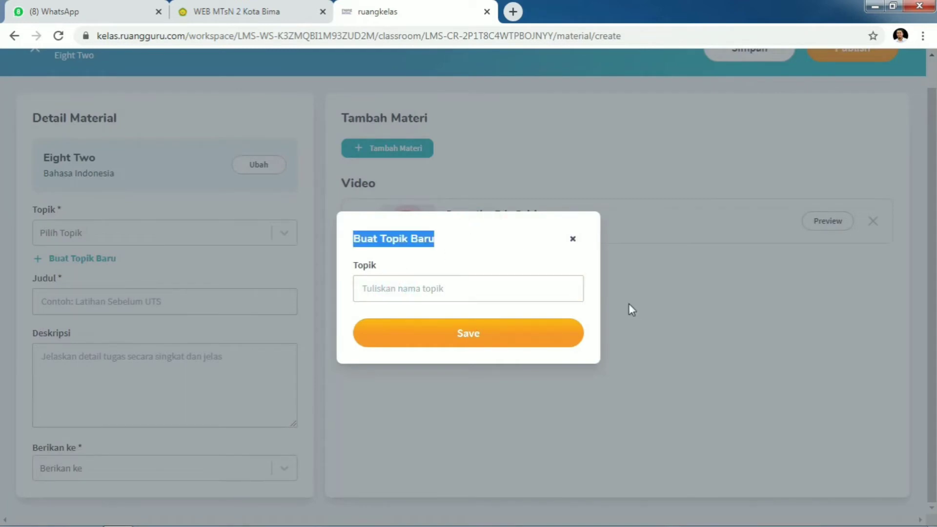
left_click(459, 292)
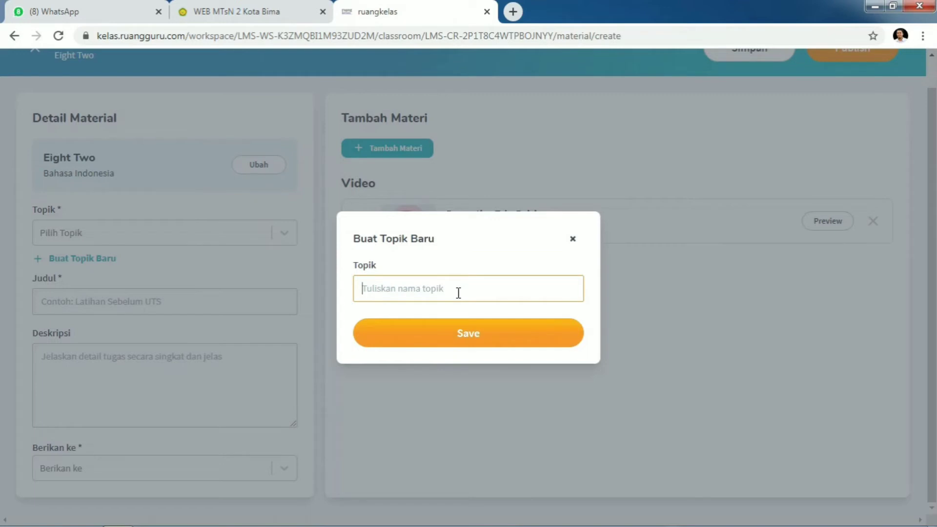
type("Mengenal Teks Puisi")
left_click(471, 339)
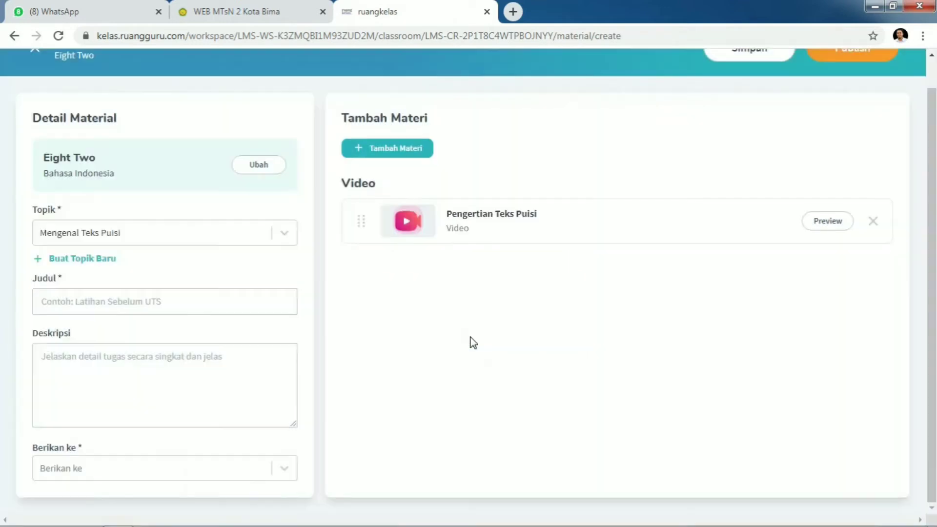
Title the material Pengertian Teks Puisi and assign it to the Eight Two class
left_click(142, 303)
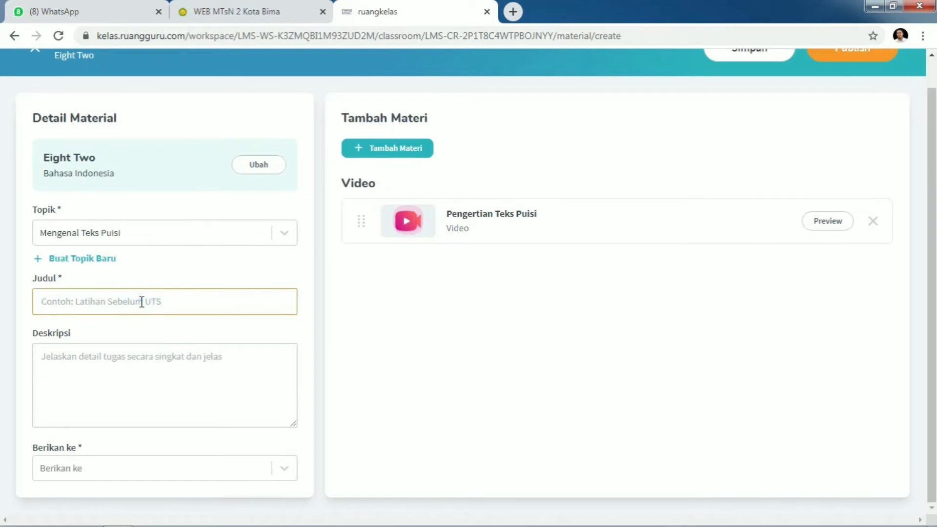
type("Pengertian Teks Puisi")
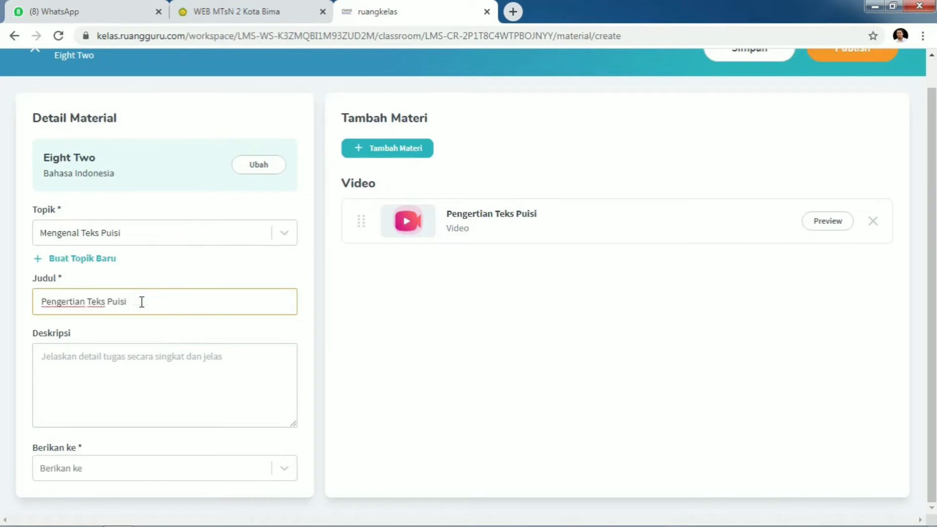
left_click(164, 365)
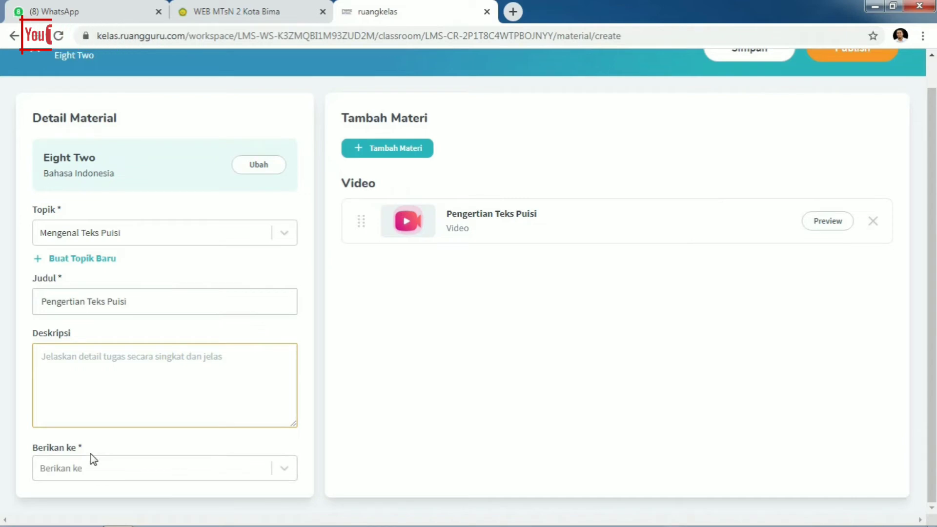
left_click(283, 472)
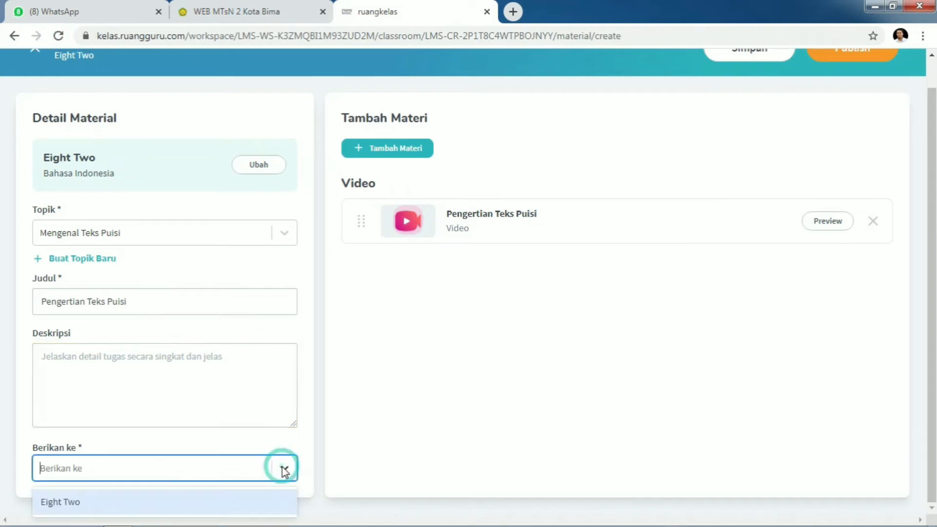
left_click(82, 503)
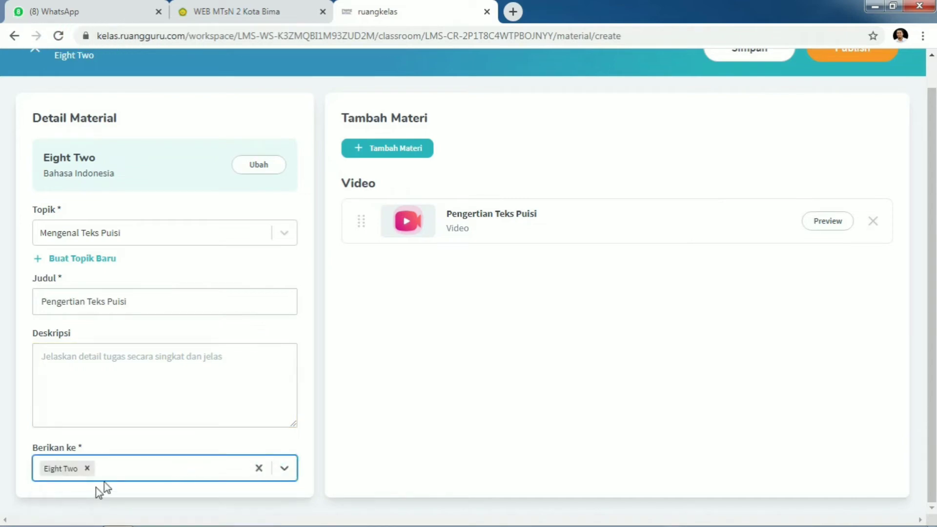
left_click(115, 466)
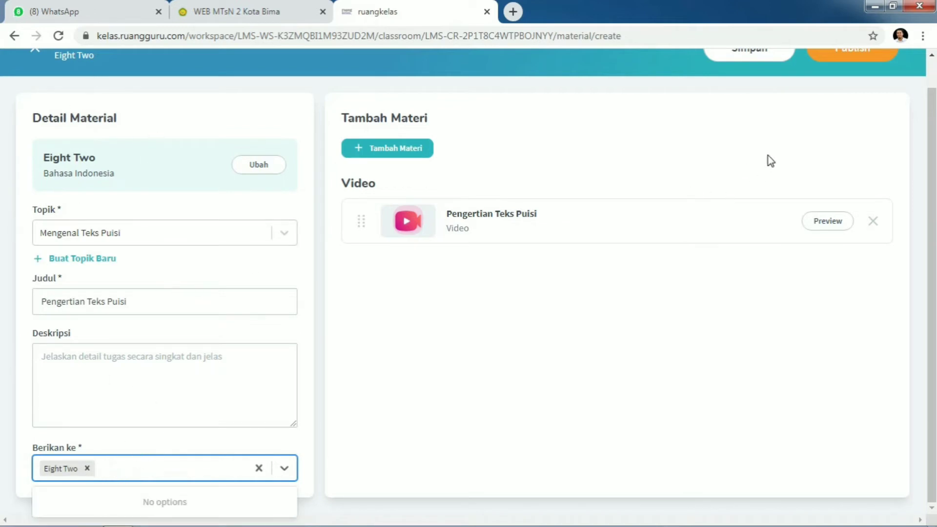
Publish the Pengertian Teks Puisi material and confirm sharing it
scroll(768, 151, "up", 1)
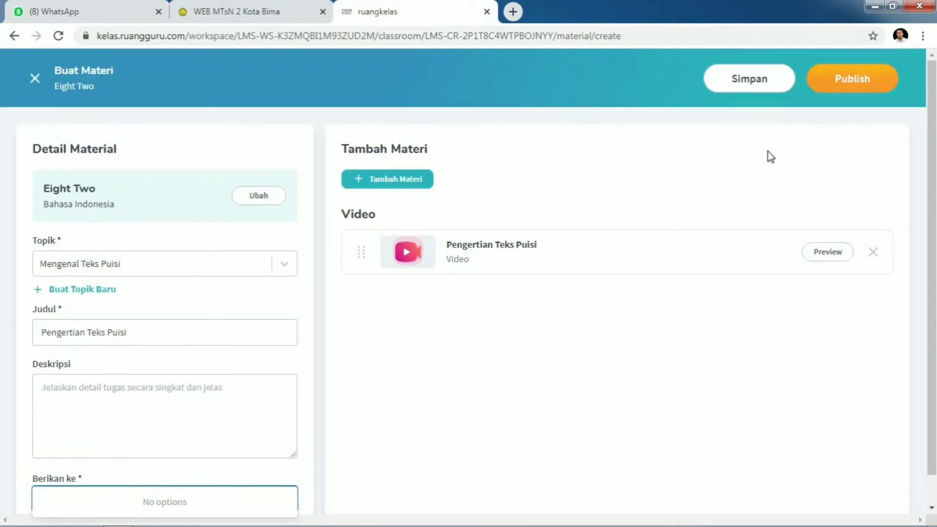
left_click(855, 86)
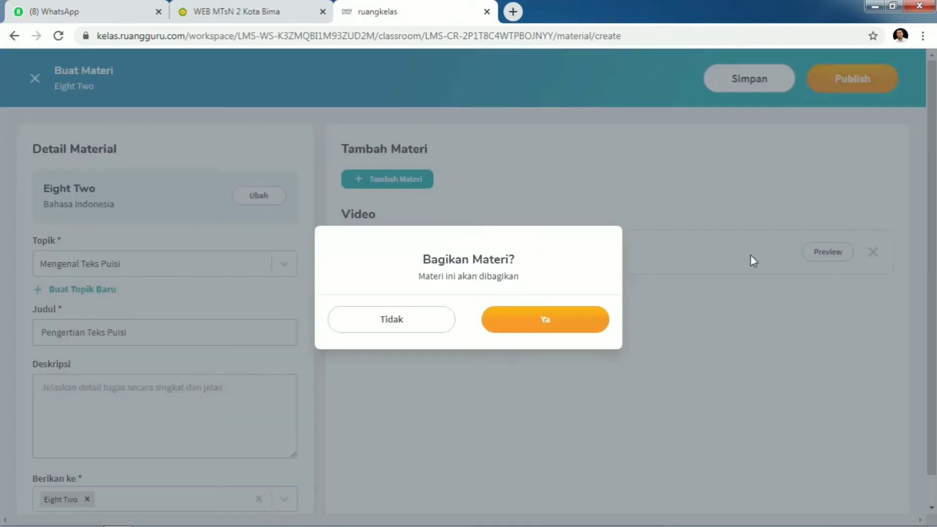
left_click(531, 323)
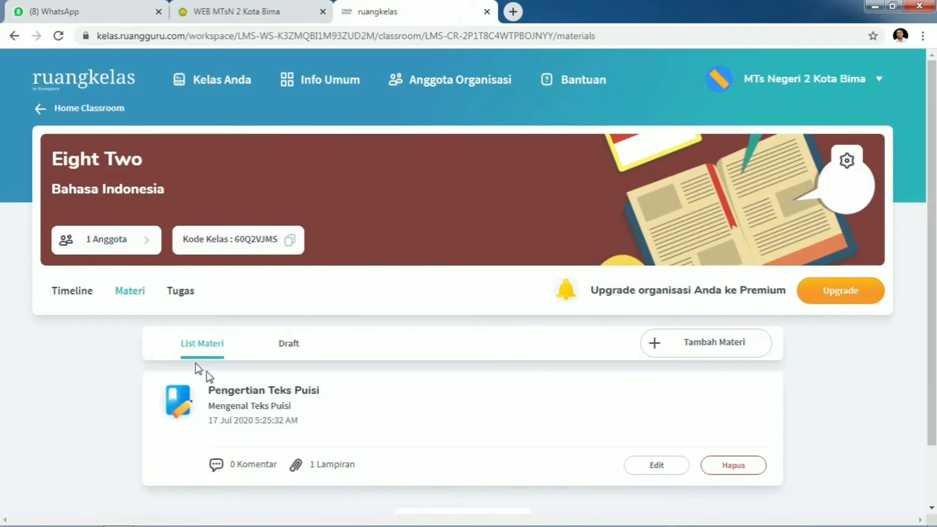
View the Eight Two class's member list, then return to its list of materials
scroll(128, 228, "down", 1)
left_click(115, 172)
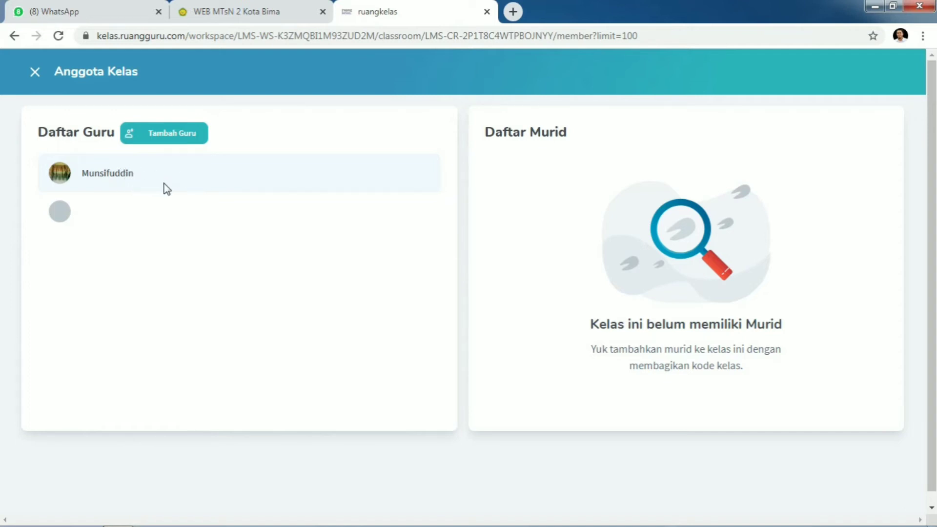
left_click(15, 36)
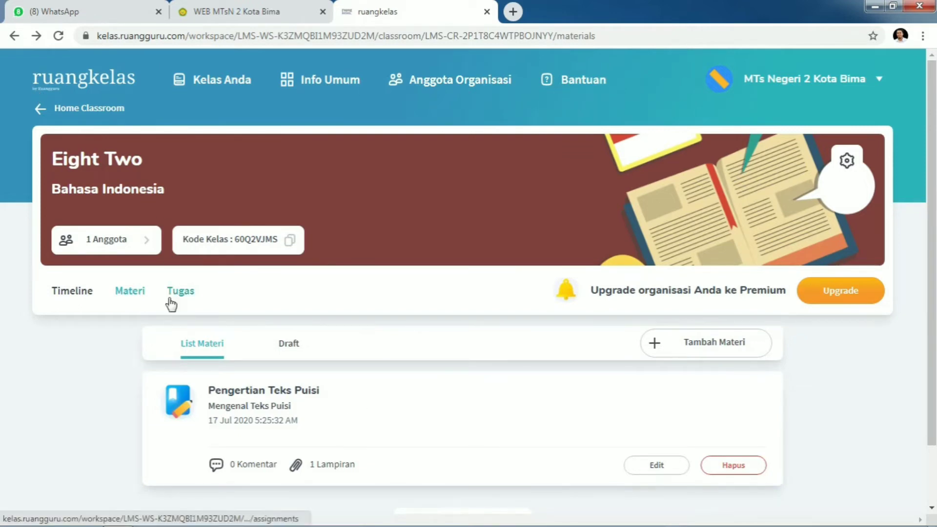
left_click(126, 294)
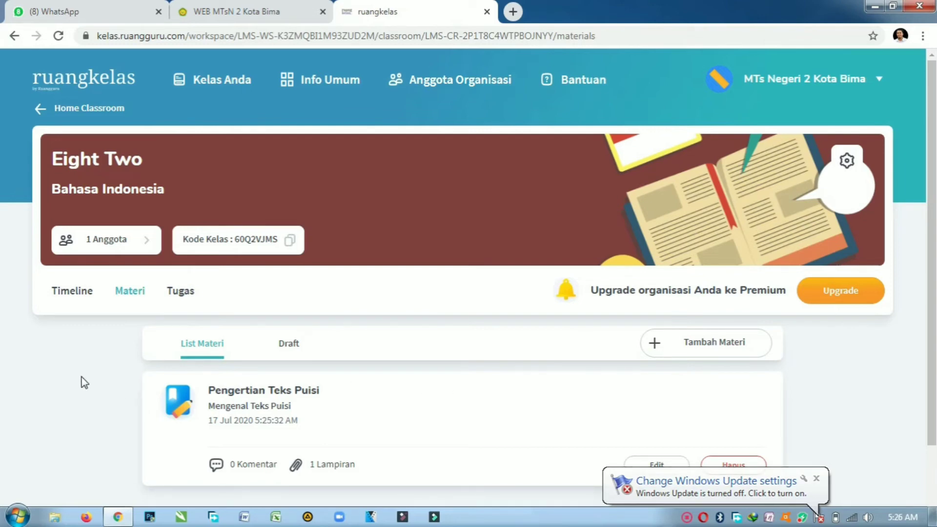
left_click(816, 480)
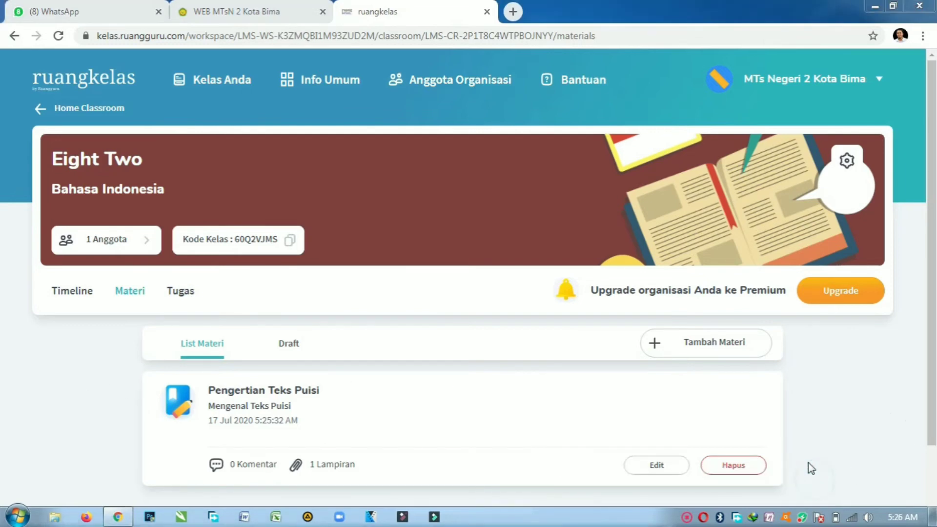
Start another material for the Eight Two class, using an uploaded file as its source
left_click(713, 344)
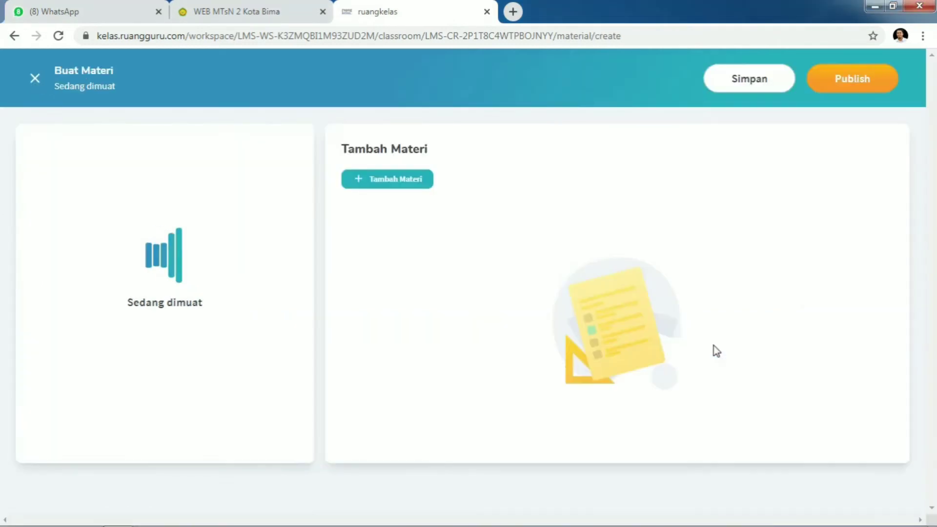
left_click(382, 186)
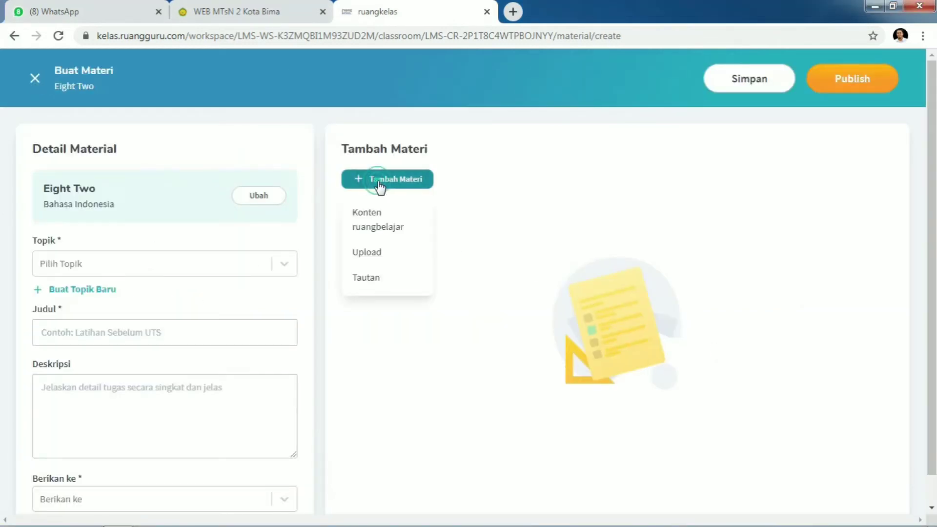
left_click(373, 256)
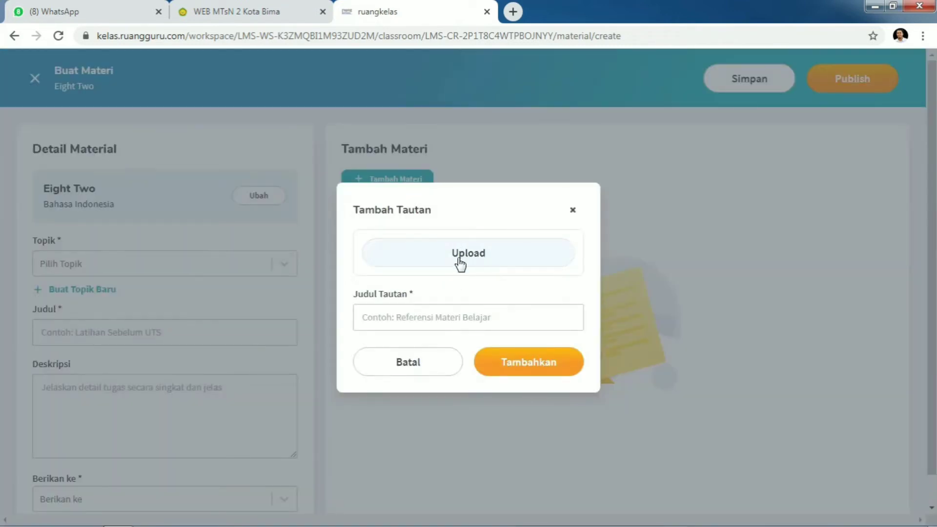
left_click(460, 263)
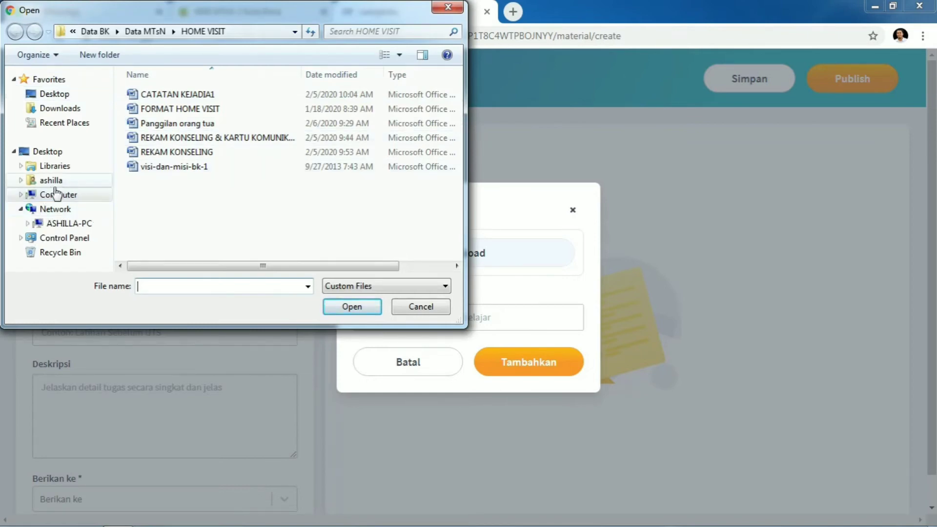
Attach 1. RPL CARA KERJA OTAK KIRI DAN OTAK KANAN (Genap).docx from RPL Kelas 8's Genap folder, titled RPL Cara Kerja Otak Kiri dan Otak Kanan
left_click(21, 194)
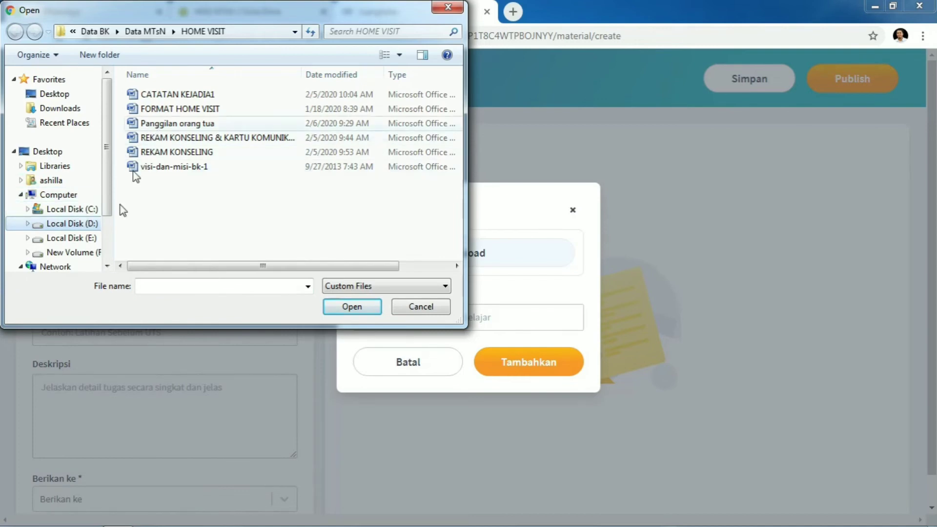
left_click(70, 225)
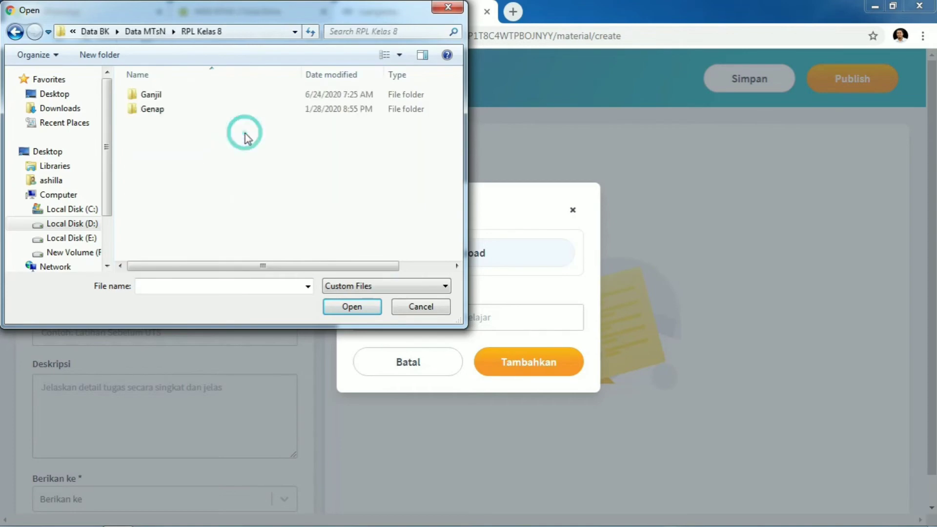
left_click(172, 109)
double_click(174, 113)
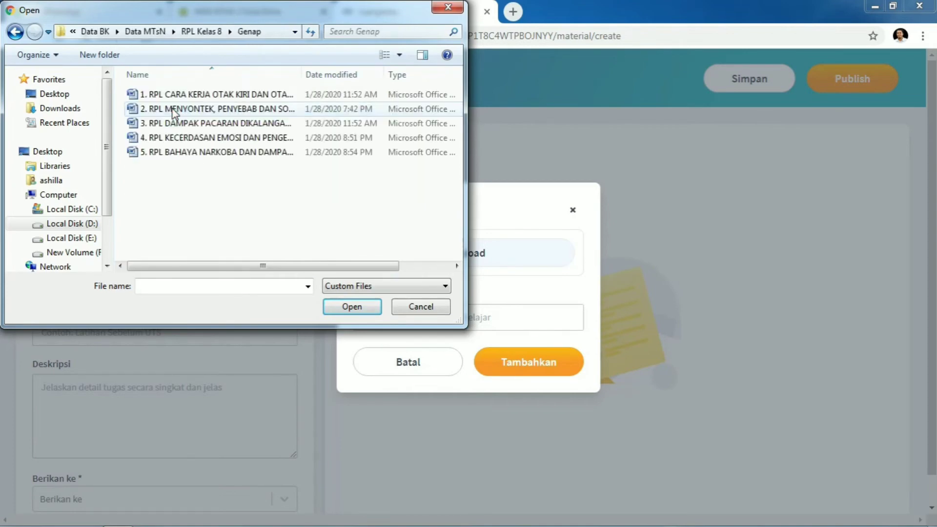
left_click(176, 98)
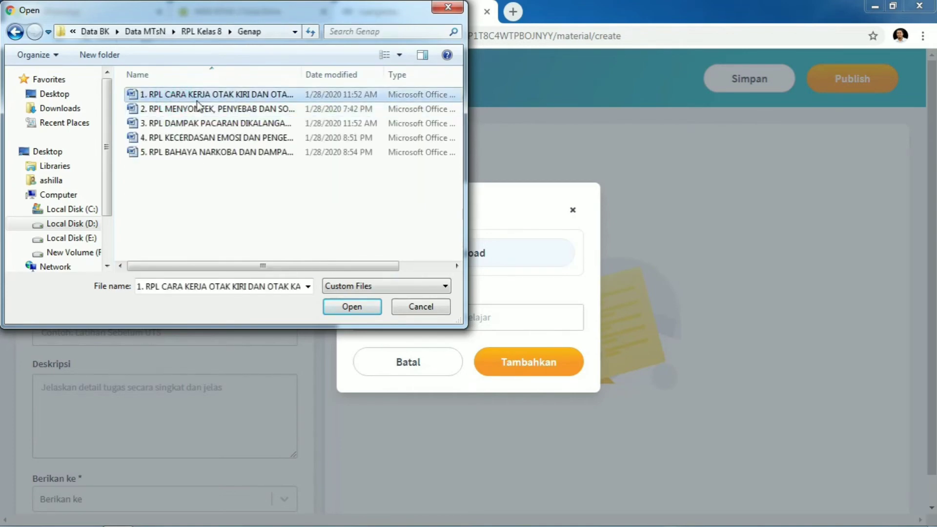
left_click(352, 307)
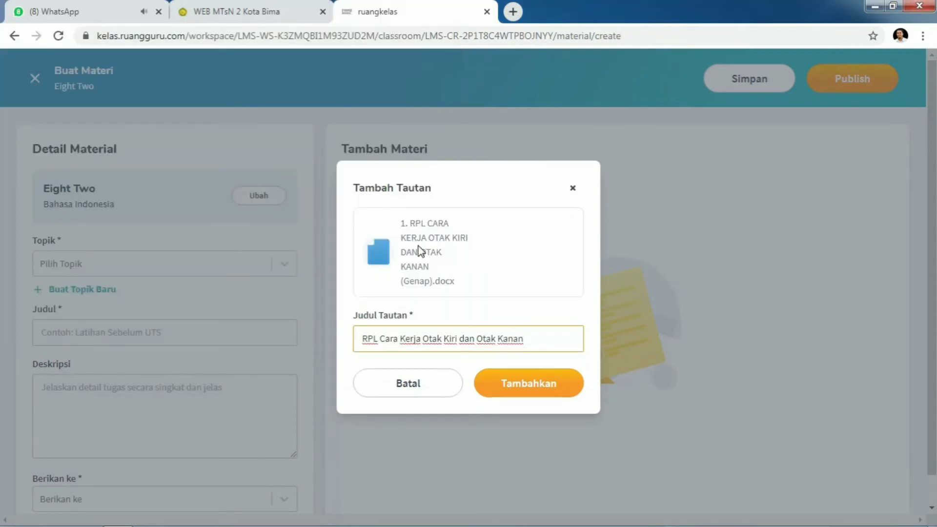
left_click(531, 386)
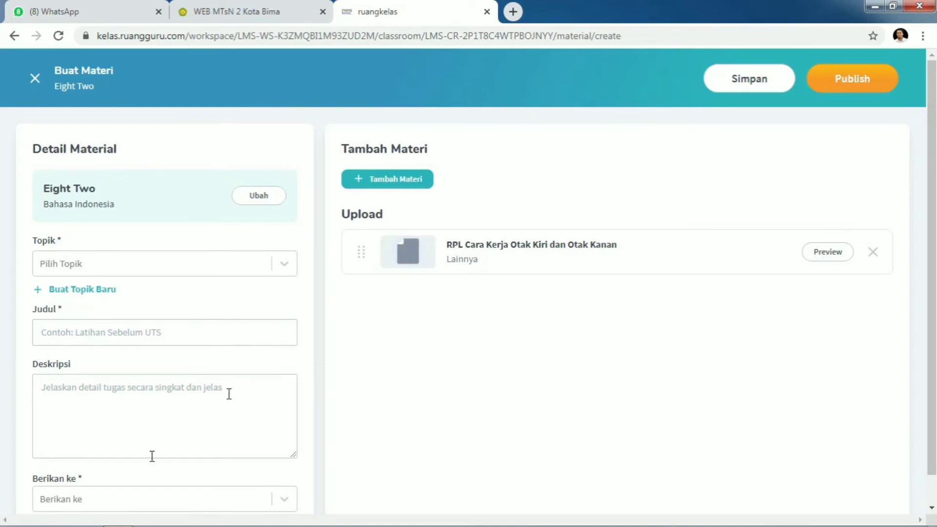
Select Mengenal Teks Puisi as the material's topic and check the Topik list for alternatives
left_click(201, 267)
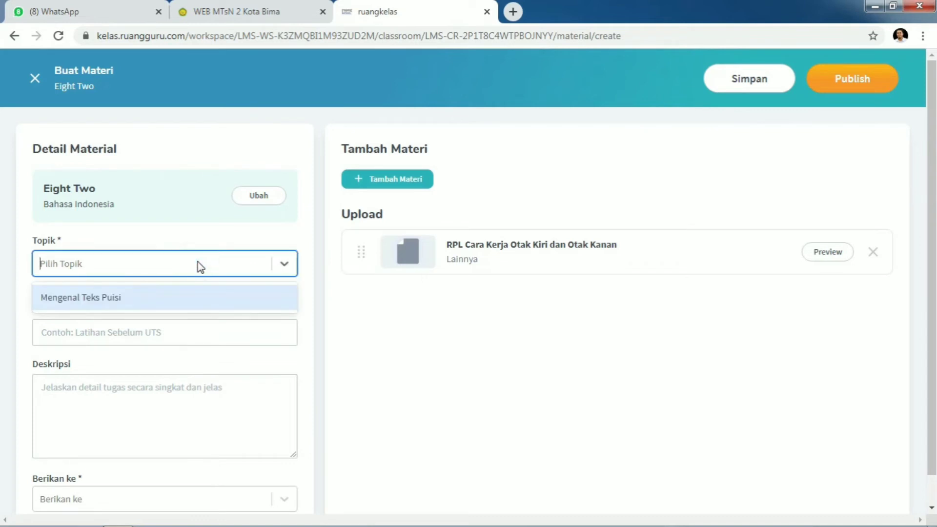
left_click(222, 301)
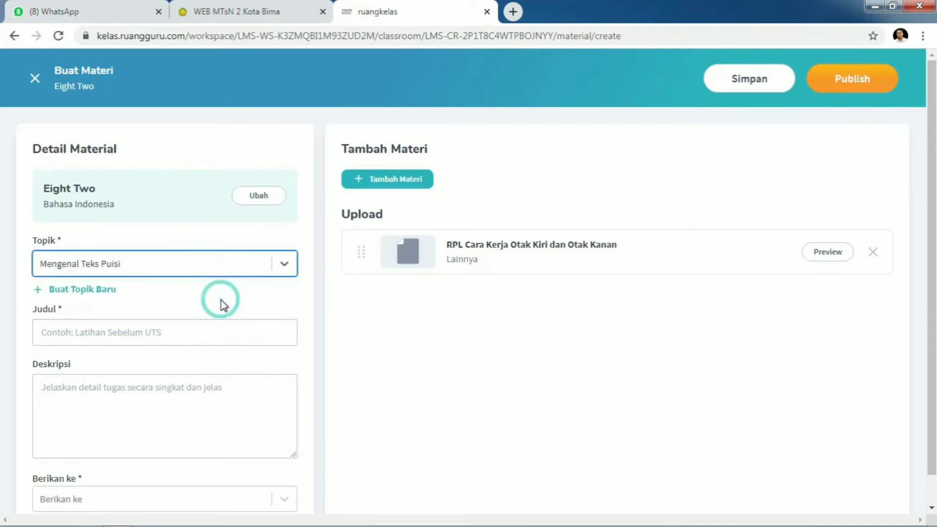
left_click(284, 266)
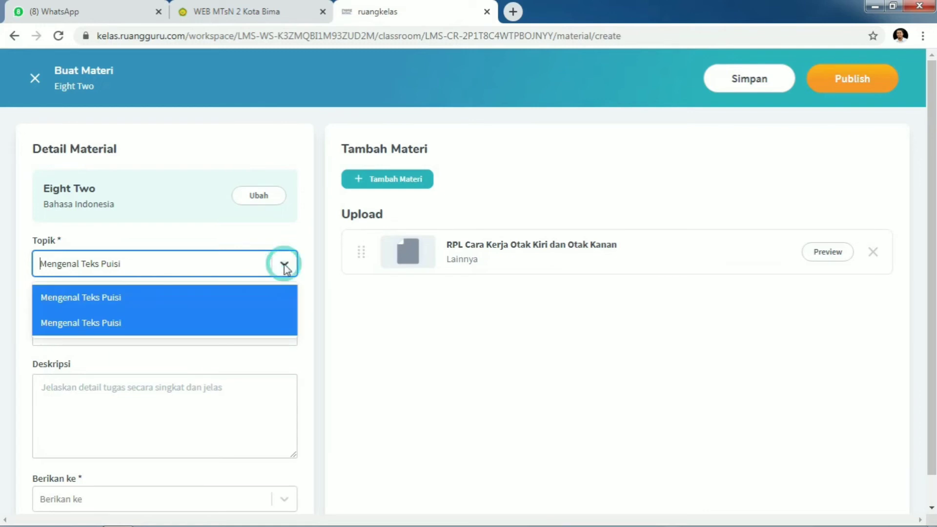
left_click(303, 382)
Create the topic RPL BK and title the material RPL Cara Kerja Otak Kiri dan Otak Kanan
left_click(88, 290)
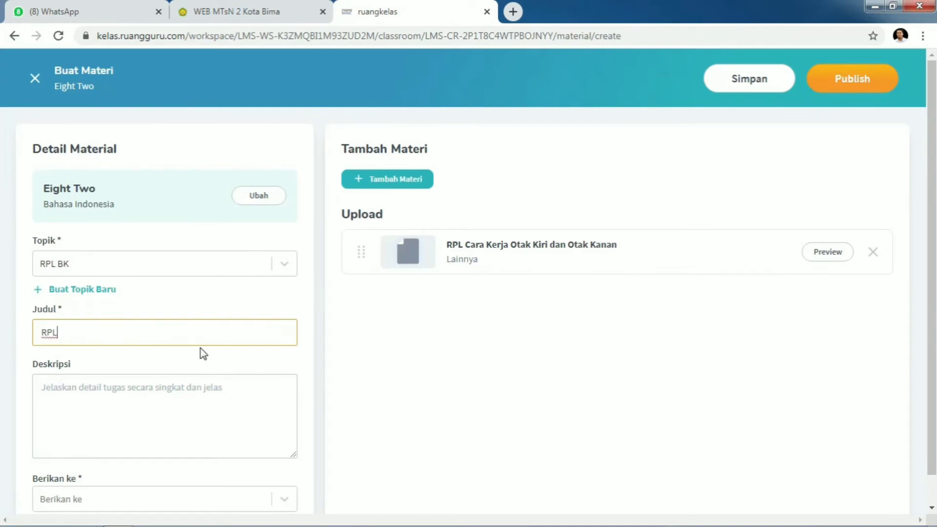
type("Cara Kerja Otak Kiri dan Otak Kanan")
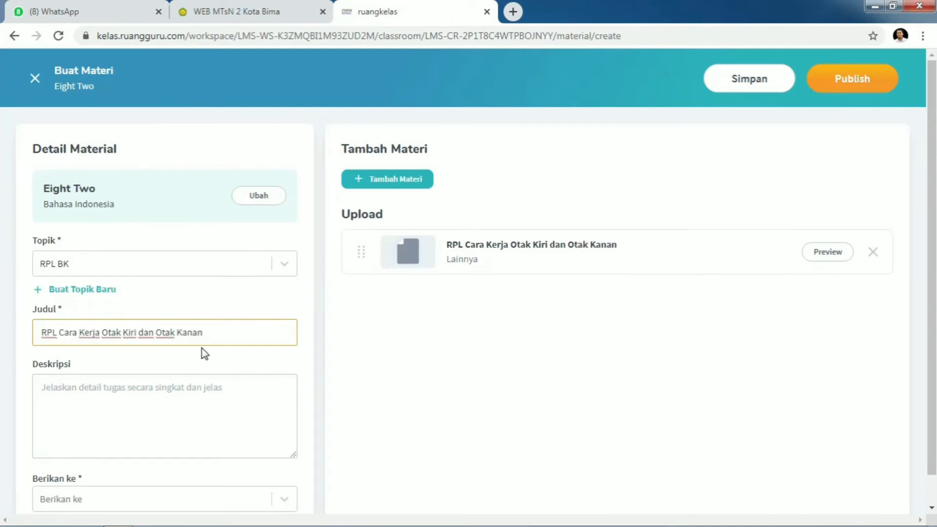
Assign the RPL Cara Kerja Otak Kiri dan Otak Kanan material to the Eight Two class
scroll(113, 450, "down", 1)
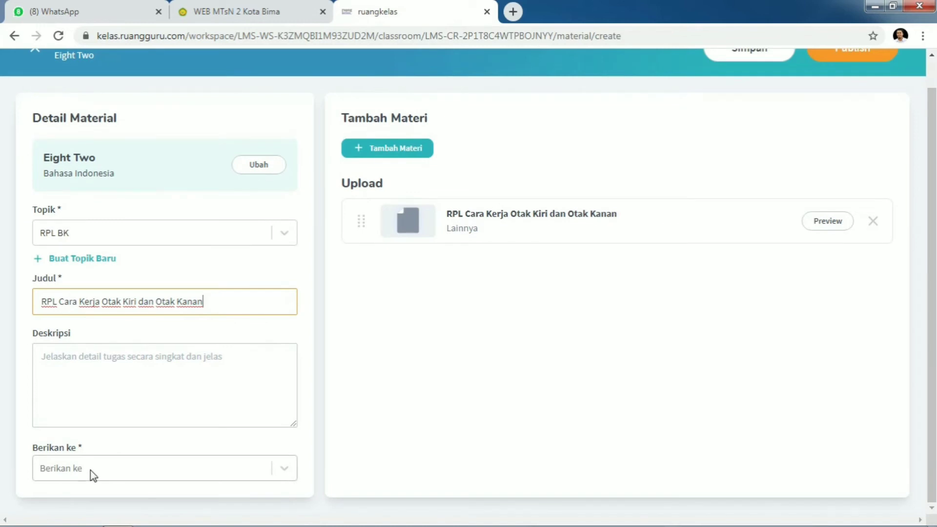
left_click(137, 472)
left_click(106, 512)
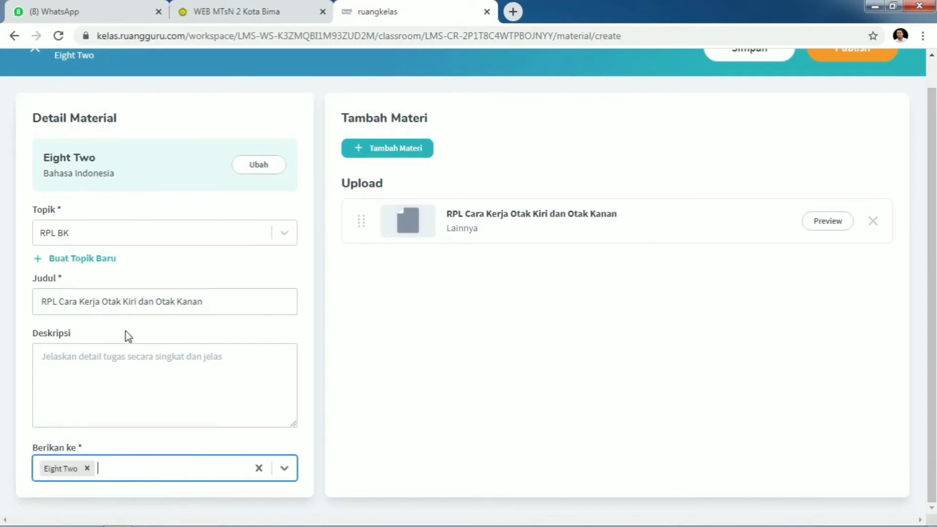
Publish the RPL Cara Kerja Otak Kiri dan Otak Kanan material and review the class's material list
scroll(127, 293, "up", 1)
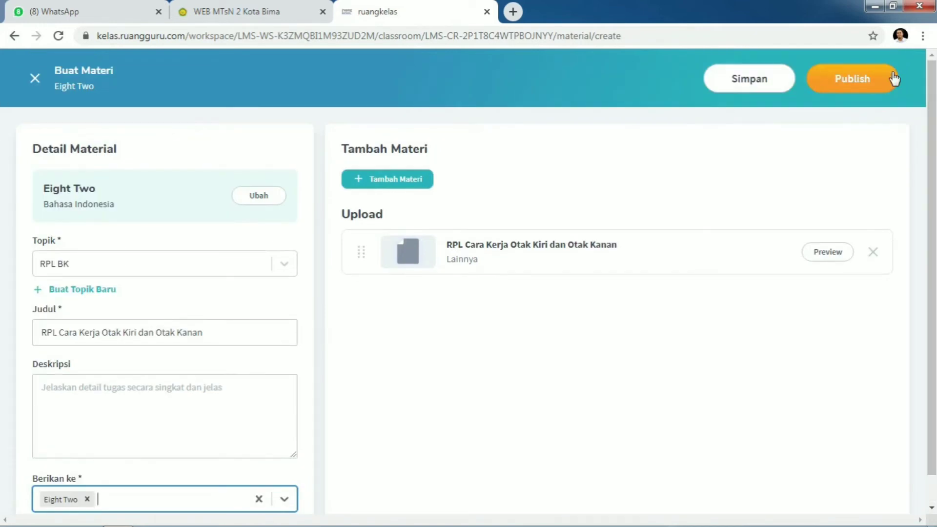
left_click(864, 80)
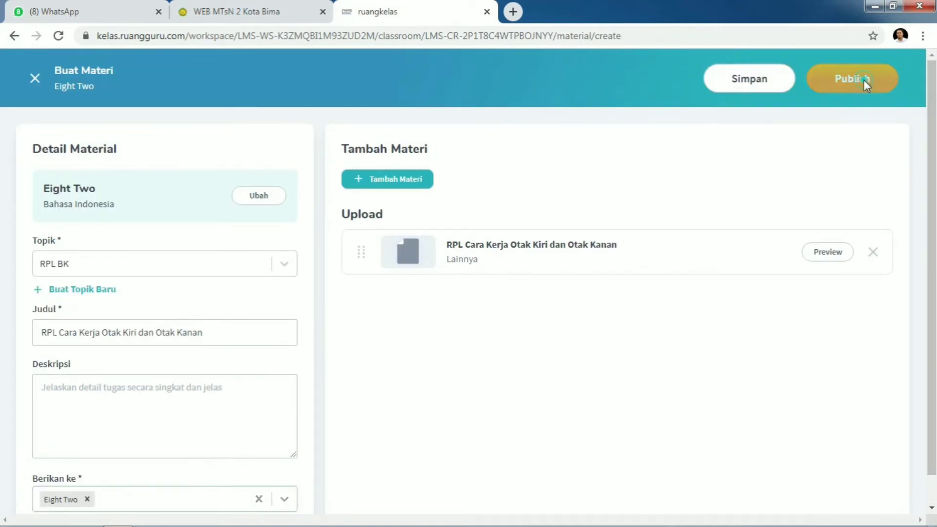
scroll(298, 430, "down", 4)
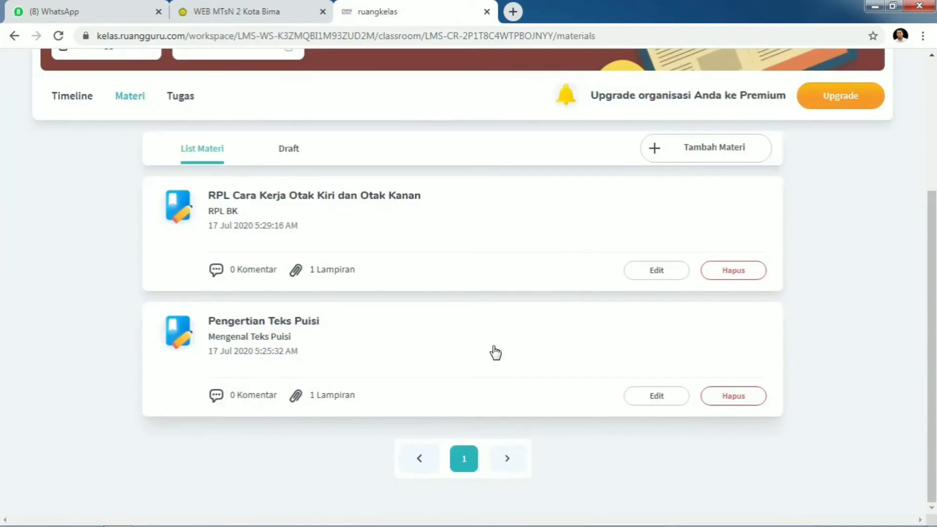
scroll(496, 351, "up", 3)
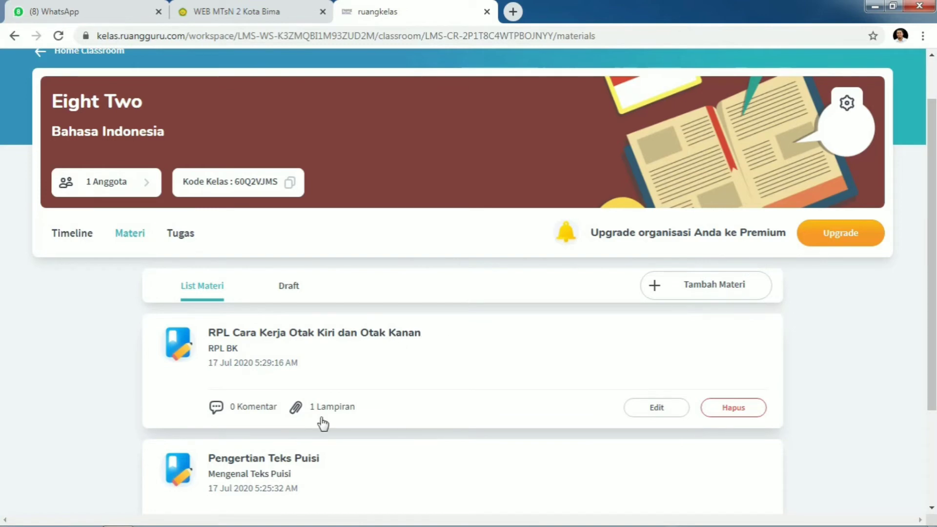
Start another material for Eight Two, open the Tautan option and examine its URL and link title fields
left_click(724, 293)
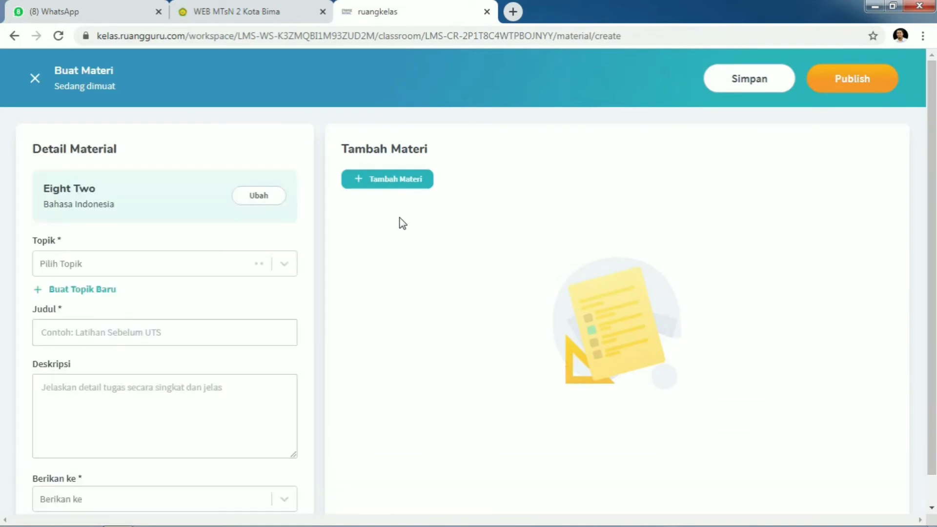
left_click(387, 182)
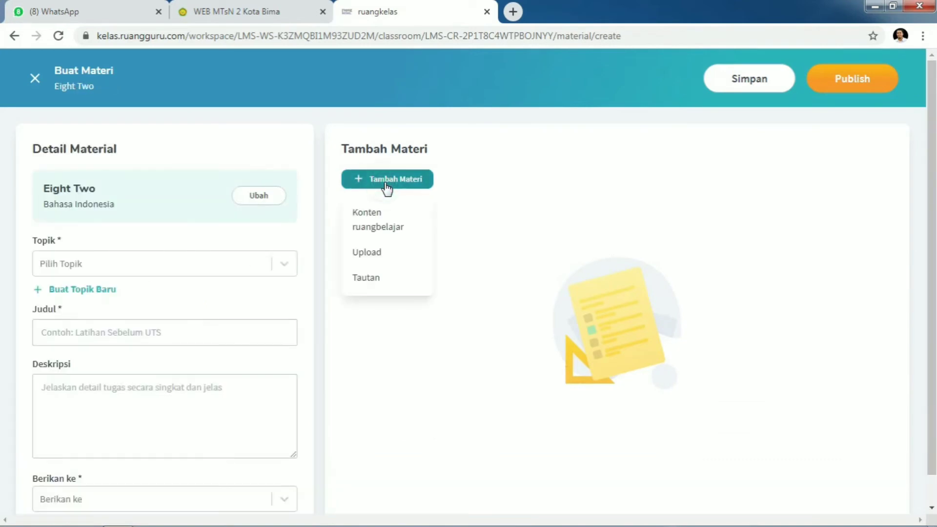
left_click(372, 278)
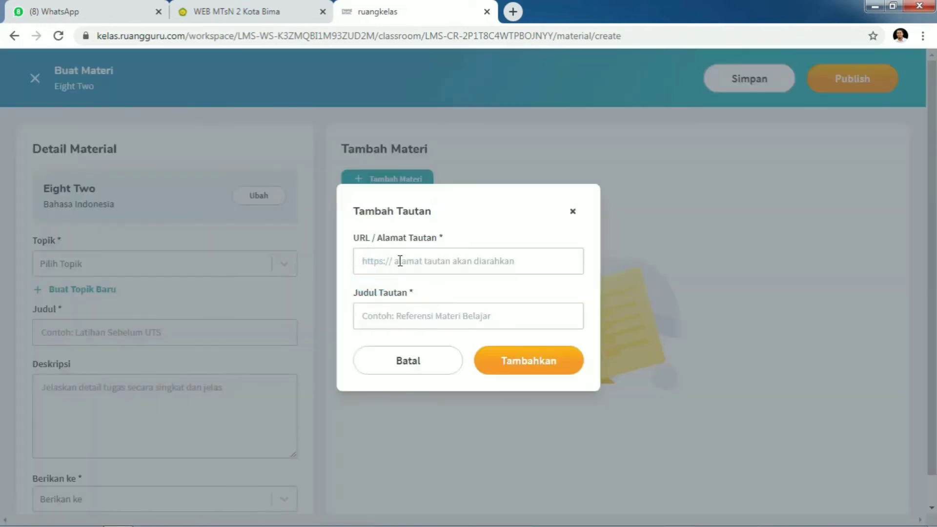
left_click(411, 259)
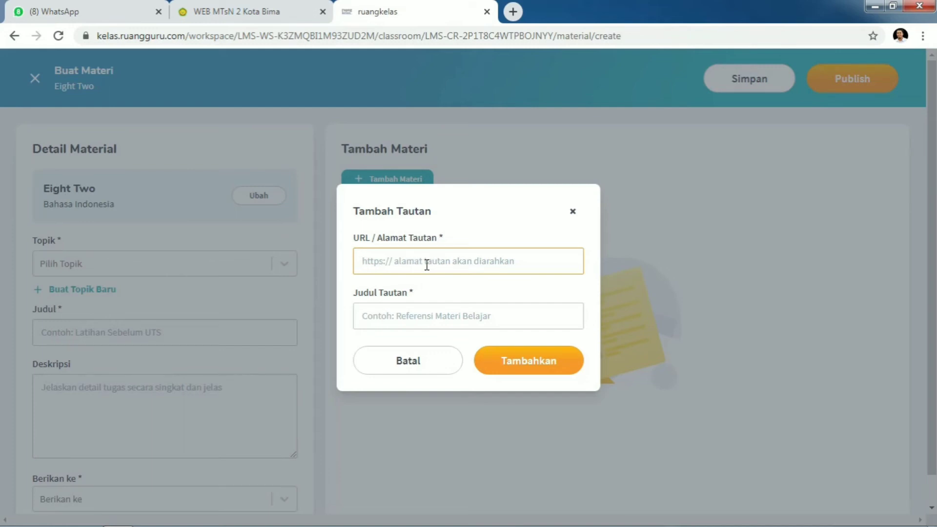
left_click(415, 315)
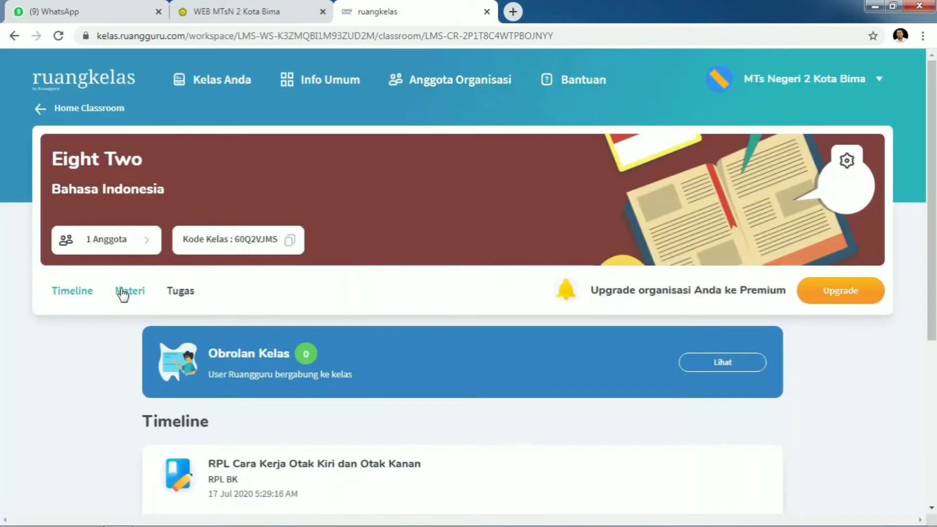
Go to the Eight Two class's assignments and start a new multiple-choice assignment
left_click(122, 293)
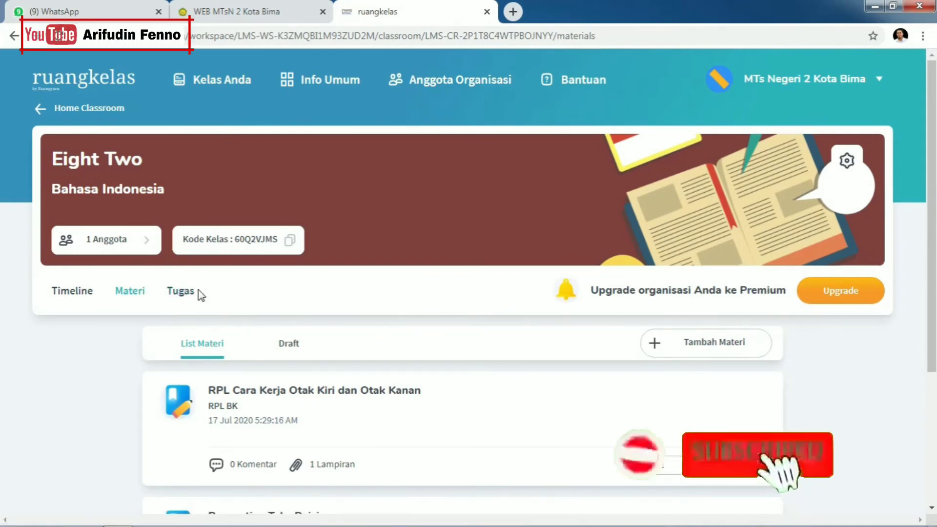
left_click(184, 293)
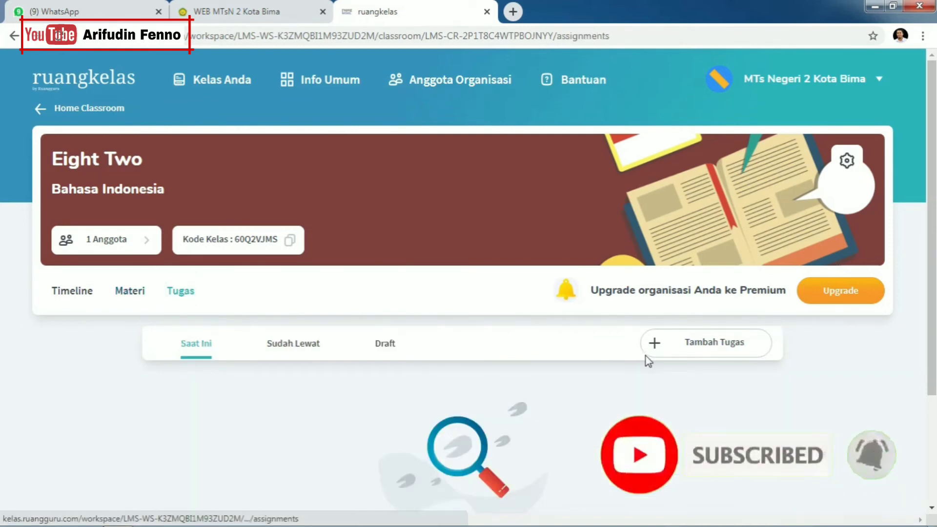
left_click(713, 341)
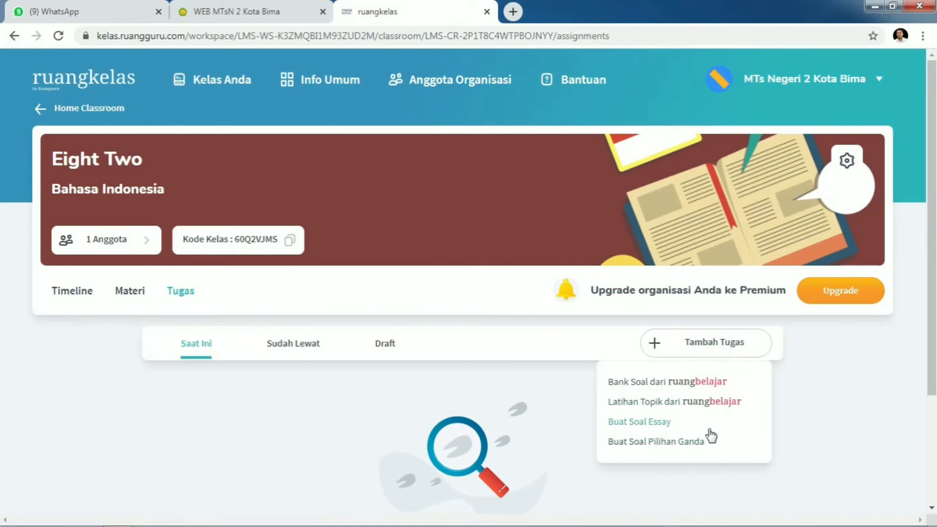
left_click(653, 445)
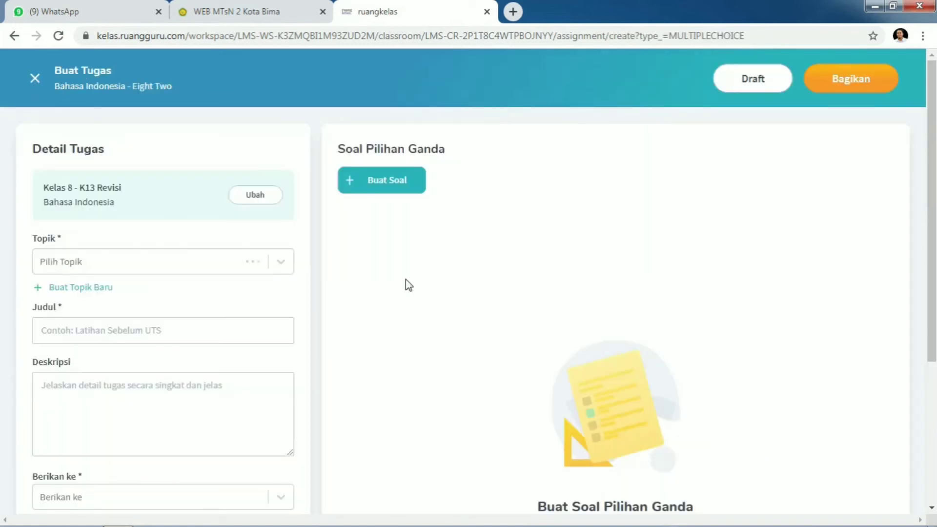
Open a new multiple-choice question and look over its Pertanyaan and answer fields
left_click(385, 180)
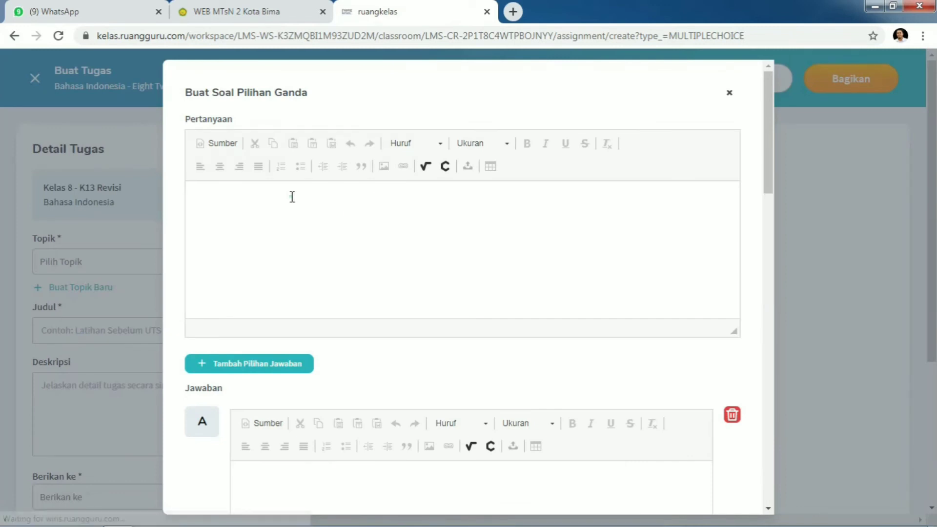
left_click(290, 195)
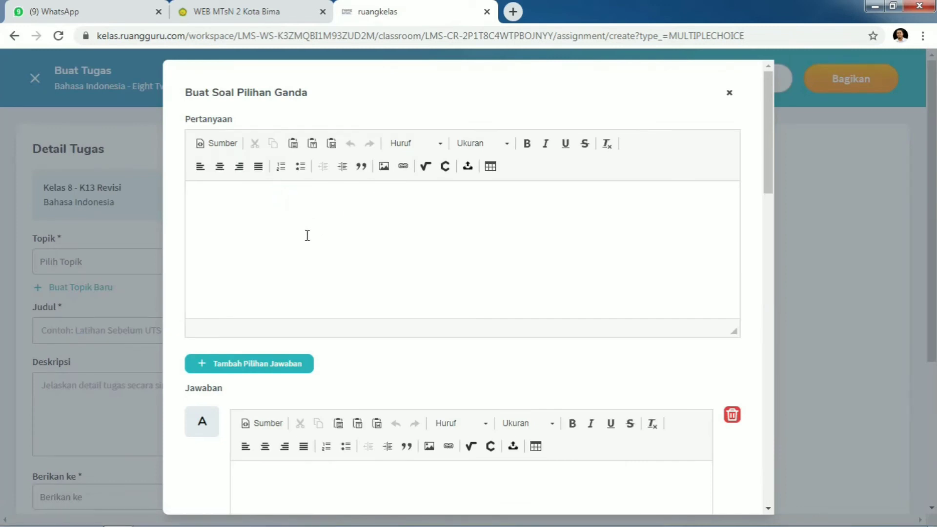
scroll(298, 234, "down", 7)
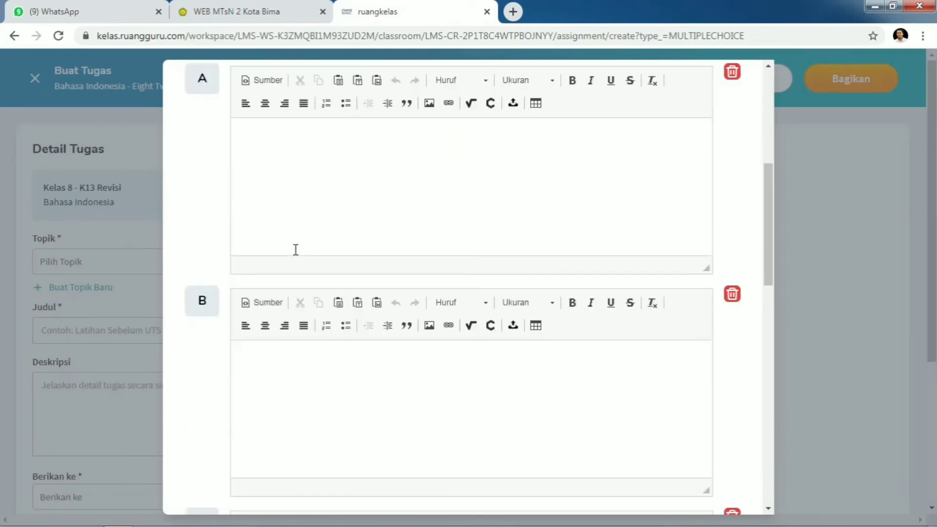
scroll(291, 259, "down", 3)
scroll(283, 259, "up", 8)
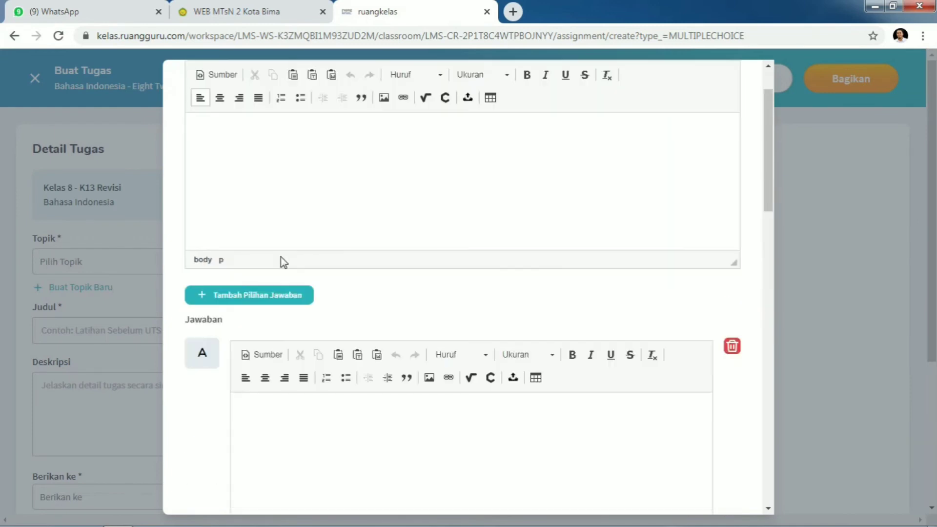
scroll(230, 210, "up", 2)
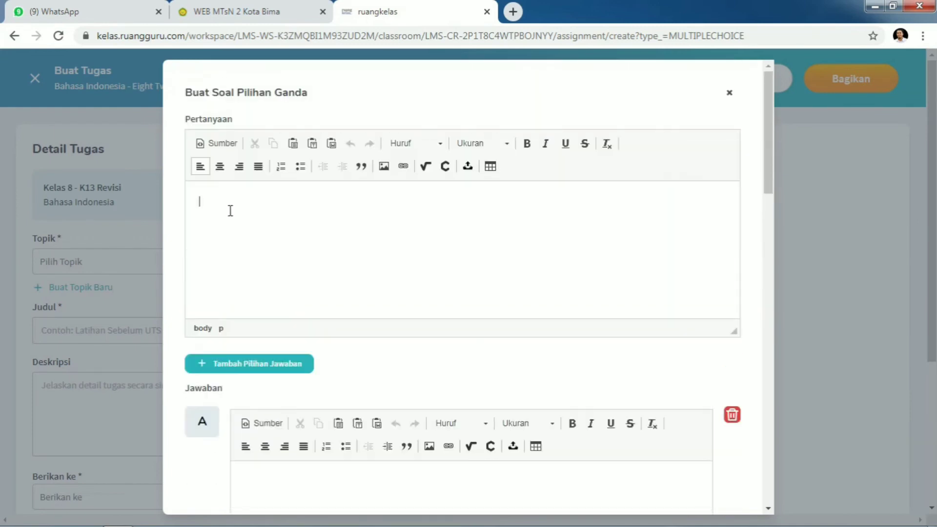
left_click(204, 198)
Add a fifth answer option to the question and go through the answer fields from A to E
left_click(252, 366)
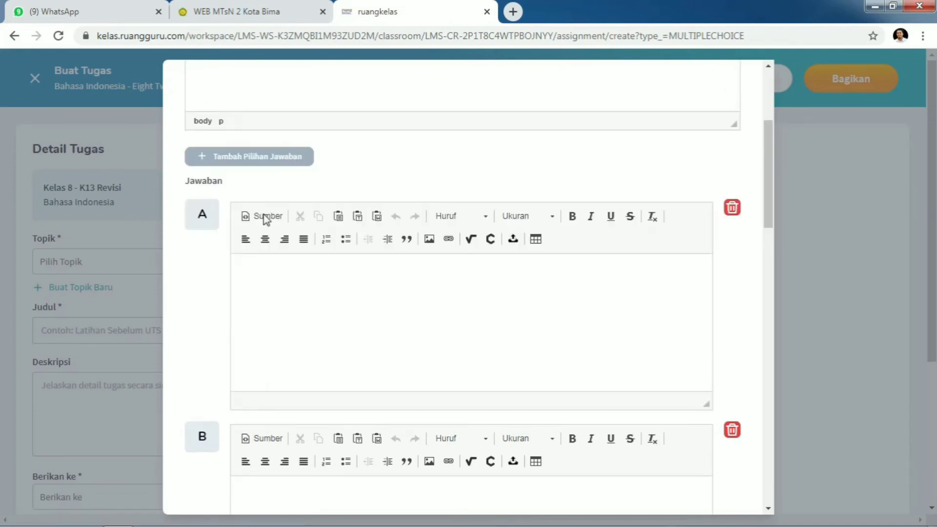
left_click(254, 272)
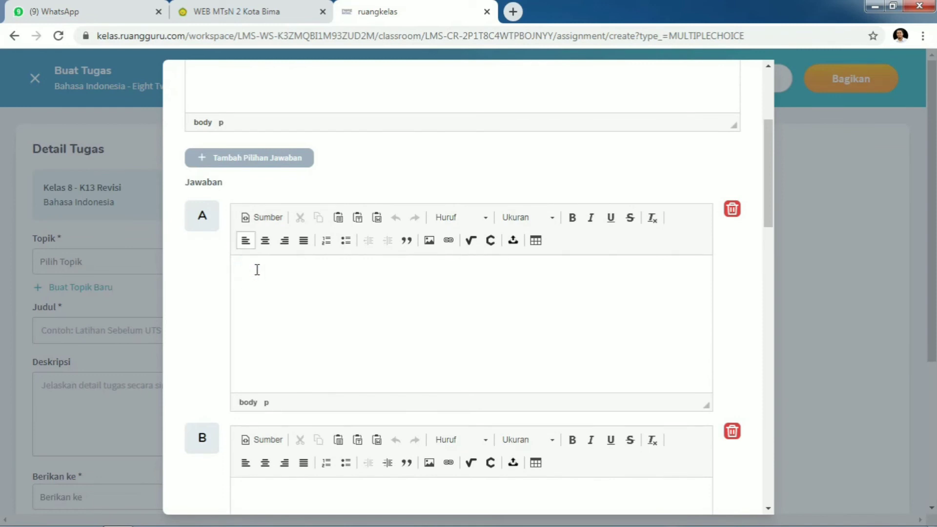
scroll(272, 274, "down", 3)
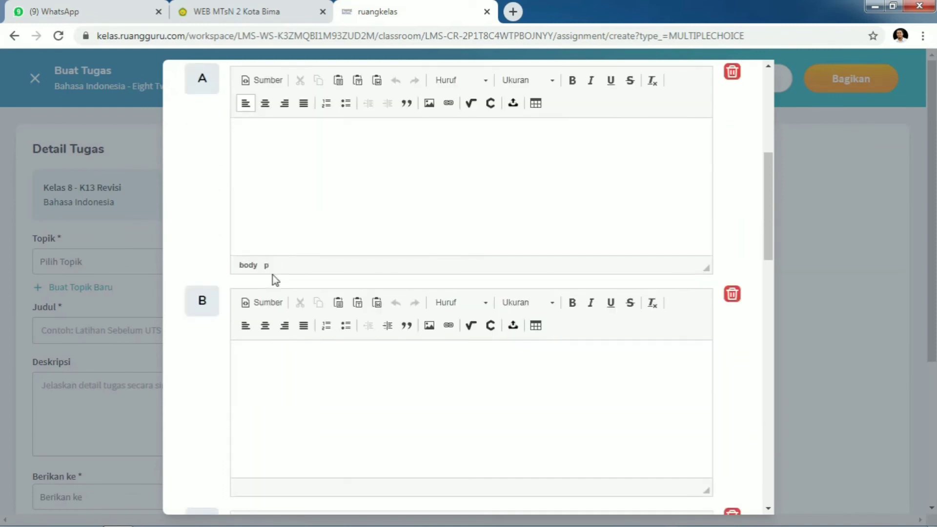
scroll(272, 277, "down", 3)
left_click(251, 236)
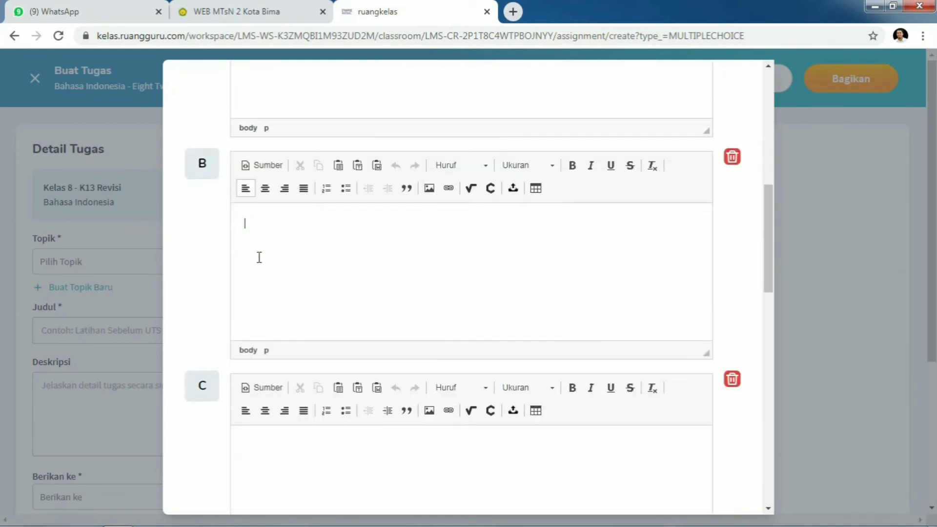
scroll(286, 293, "down", 3)
left_click(272, 276)
scroll(278, 310, "down", 5)
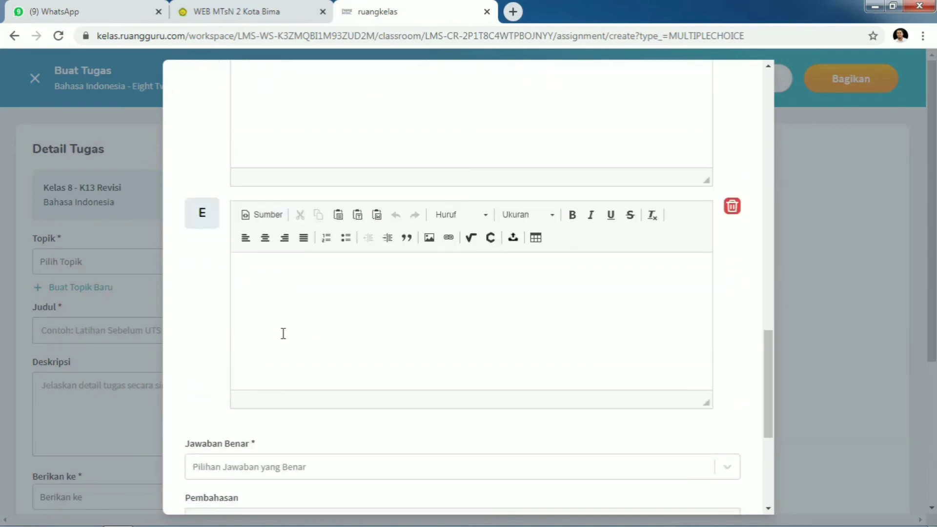
scroll(280, 339, "down", 4)
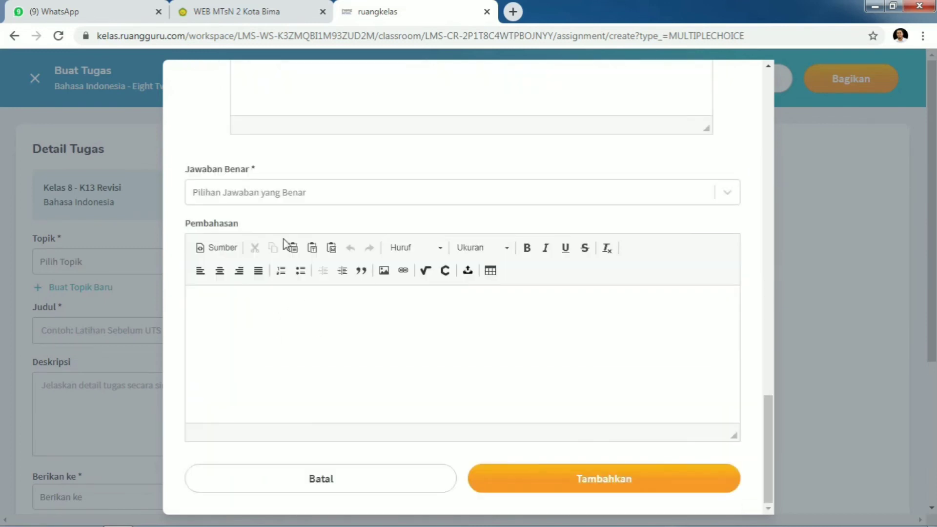
Check the Jawaban Benar choices, then close the question form and leave the multiple-choice assignment
left_click(265, 192)
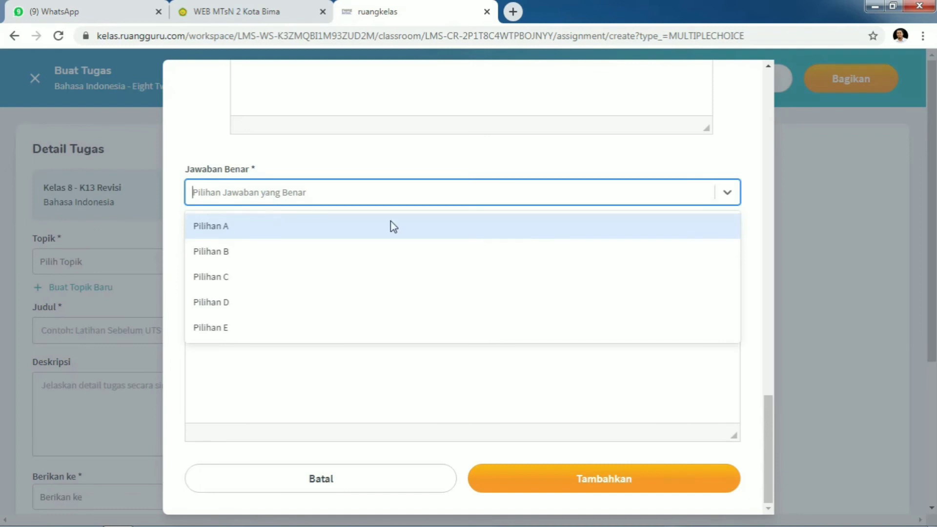
left_click(727, 195)
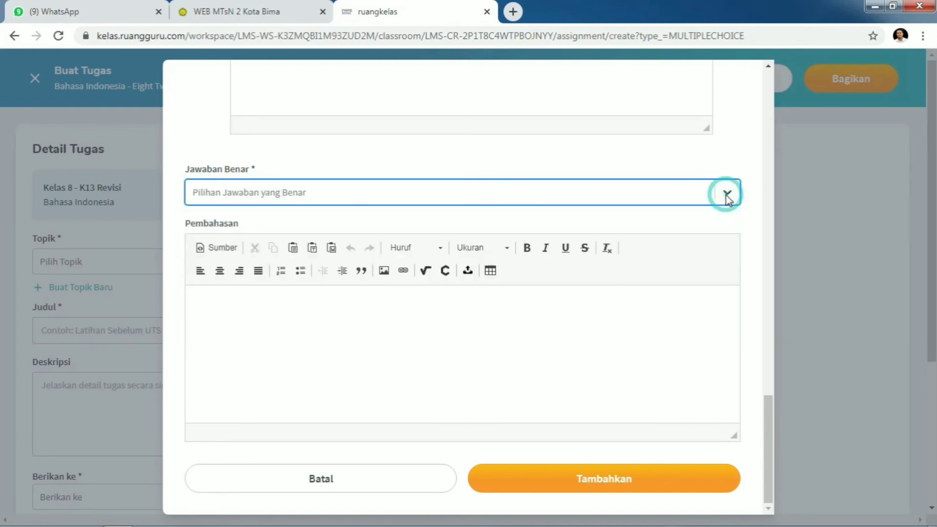
left_click(726, 195)
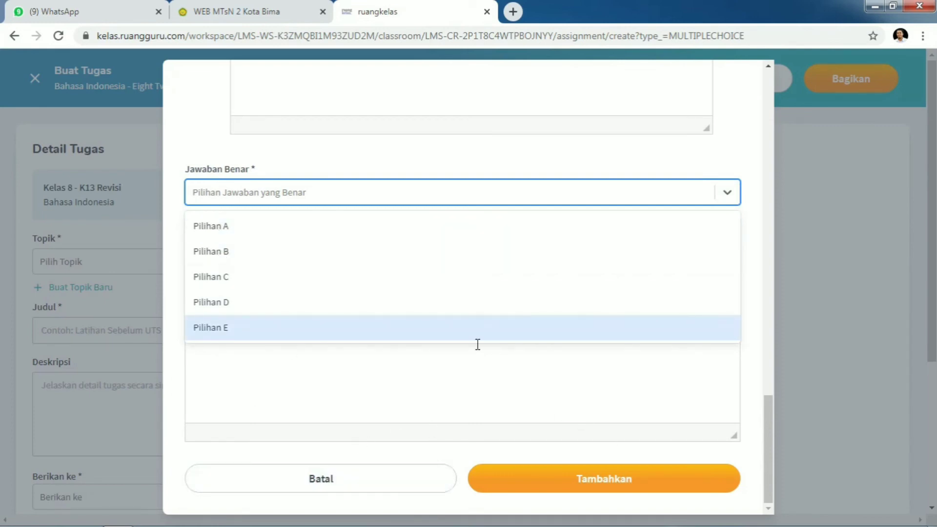
left_click(601, 480)
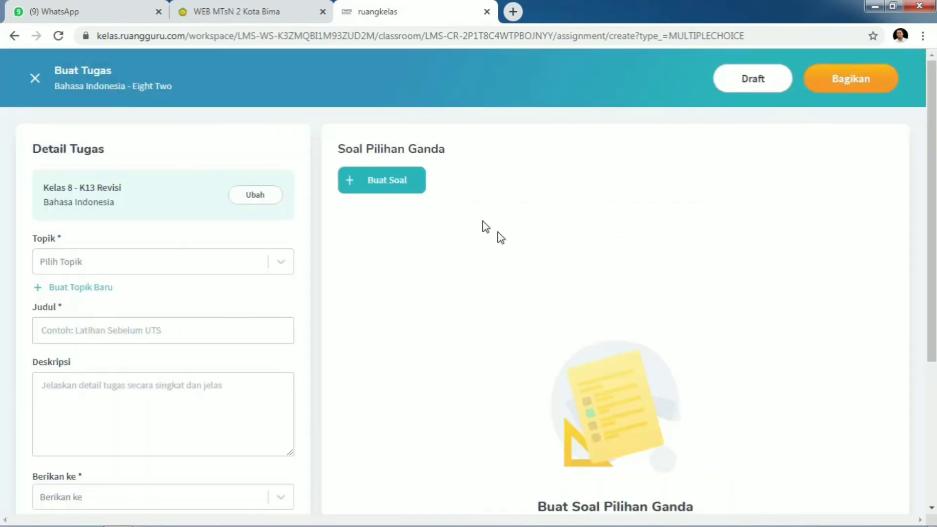
left_click(31, 78)
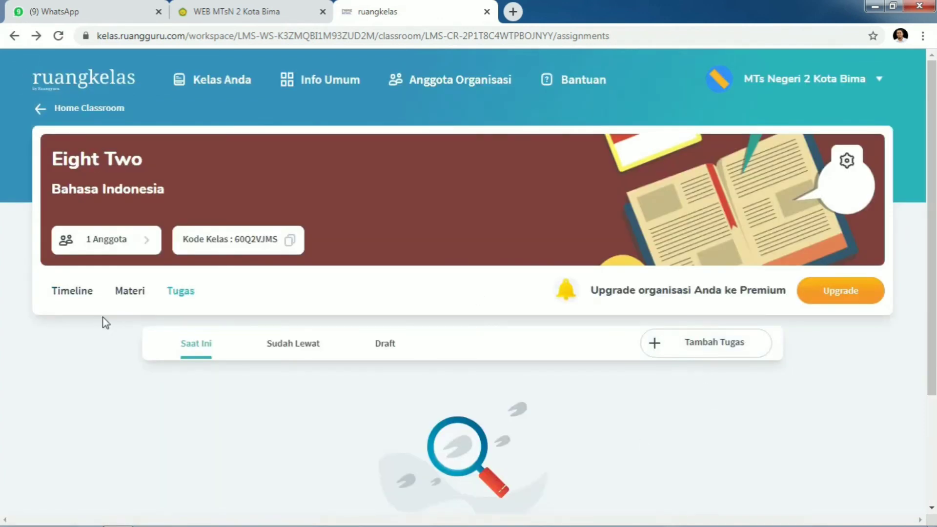
Start an essay assignment, open a new question and examine its Pertanyaan and Pembahasan fields
left_click(689, 353)
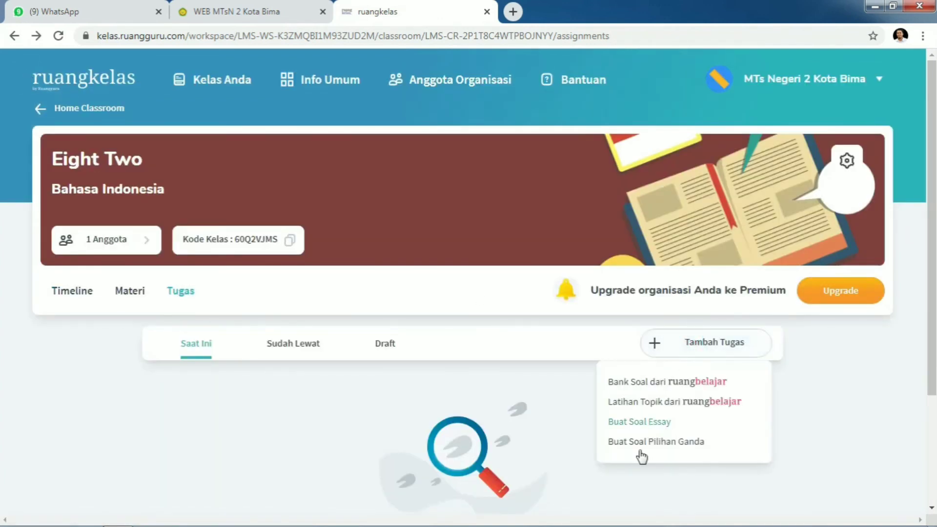
left_click(632, 426)
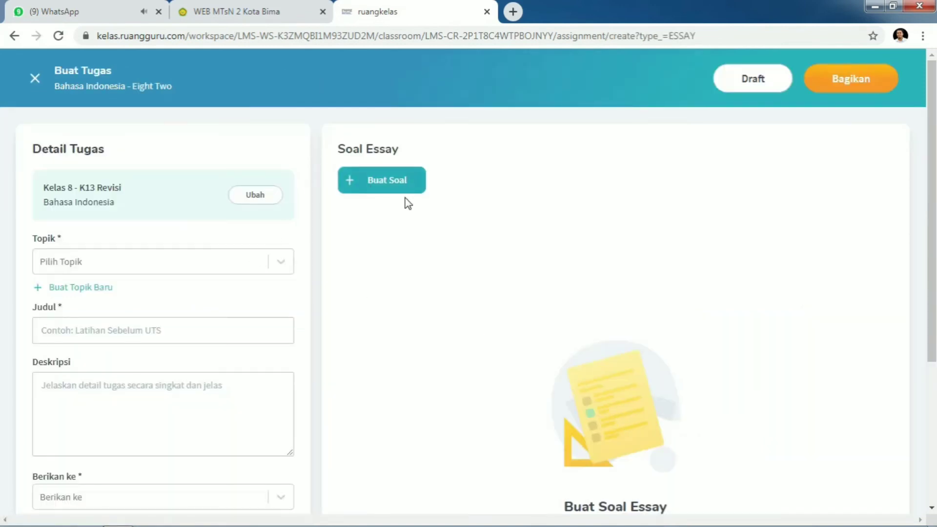
left_click(397, 180)
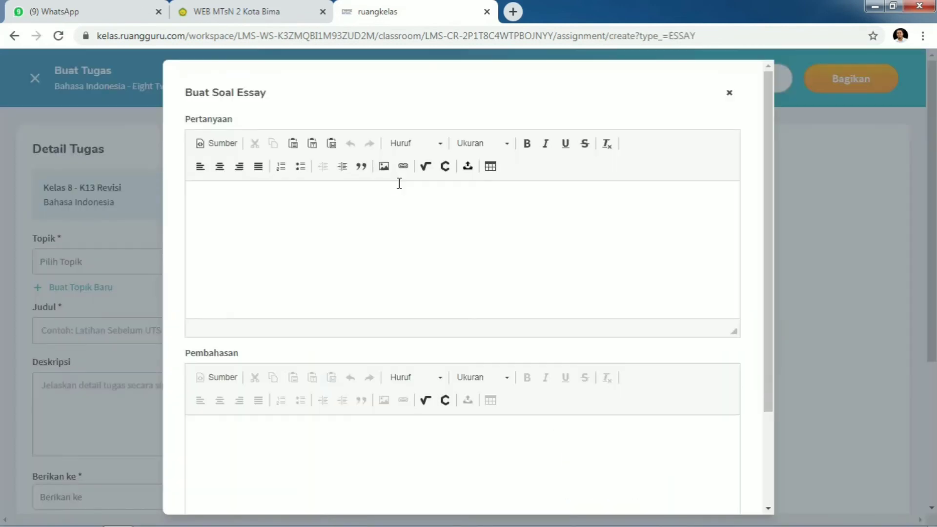
left_click(323, 207)
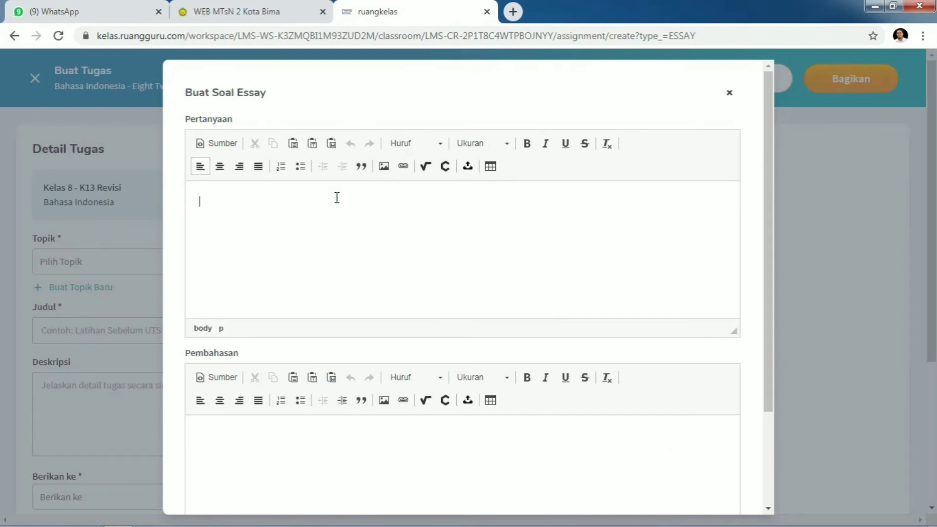
scroll(337, 327, "down", 3)
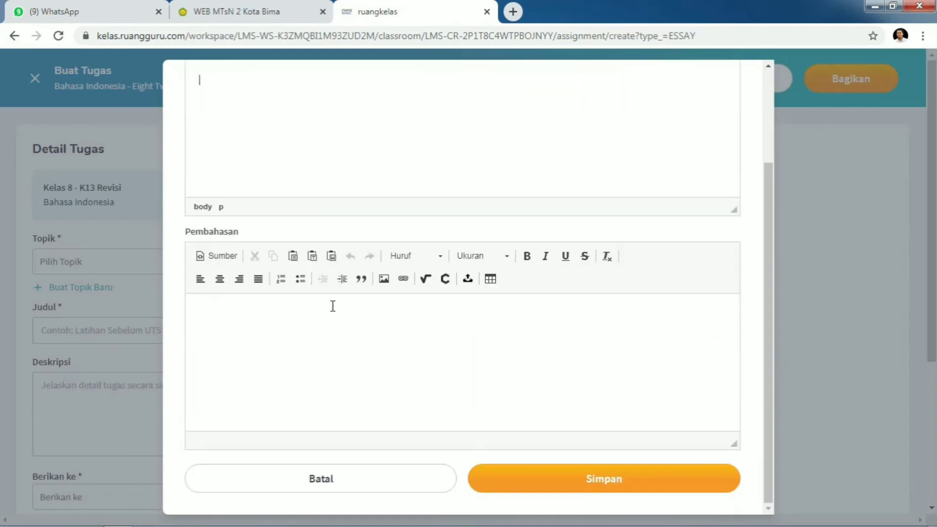
left_click(282, 312)
scroll(280, 310, "up", 2)
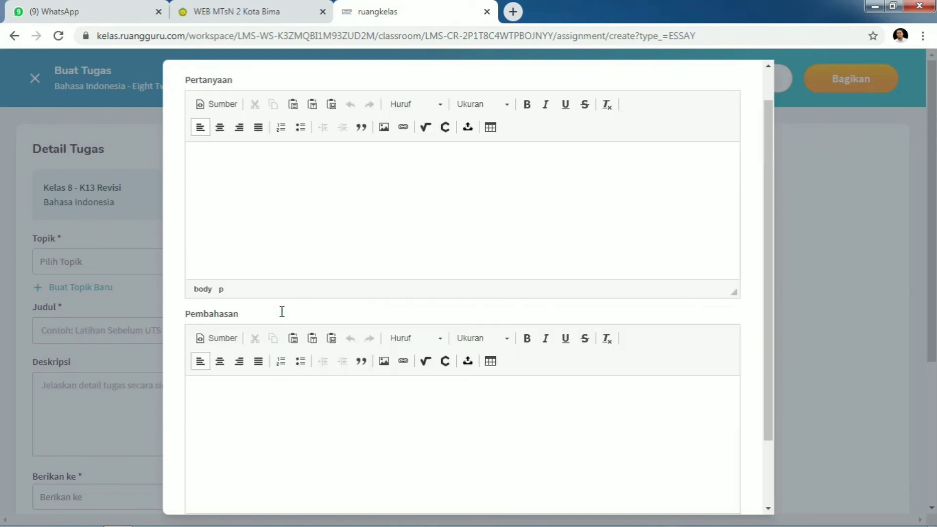
Try to save the empty essay question and leave the essay assignment
scroll(280, 310, "down", 2)
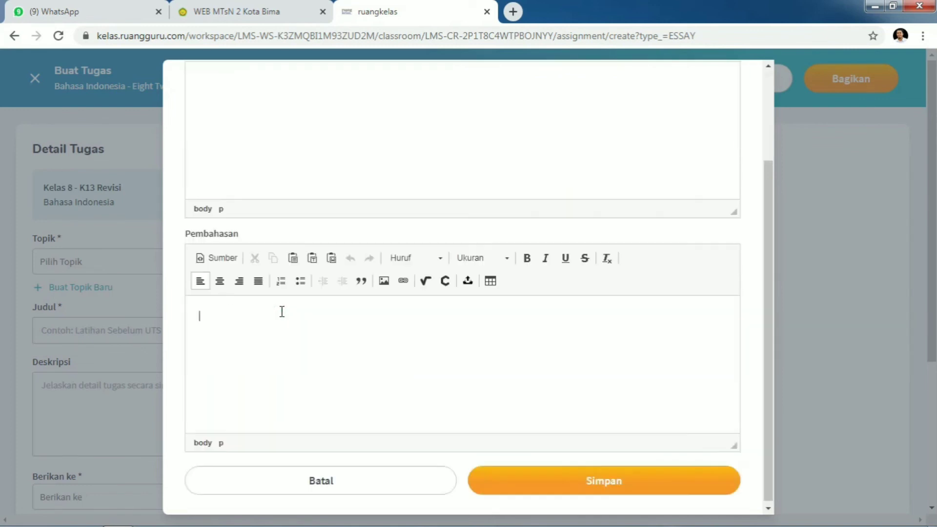
left_click(597, 489)
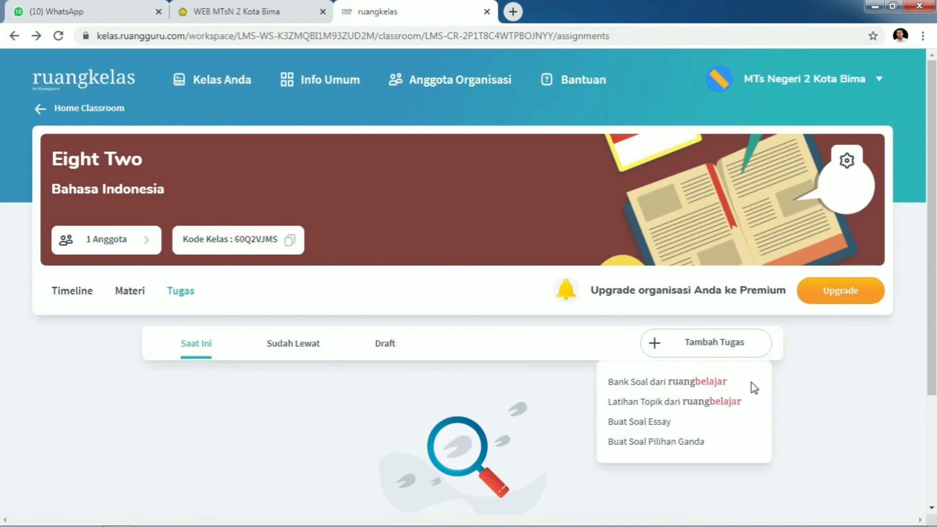
Start a Latihan Topik assignment from ruangbelajar, check the form for adding a topic exercise, and return to the class assignments
left_click(699, 402)
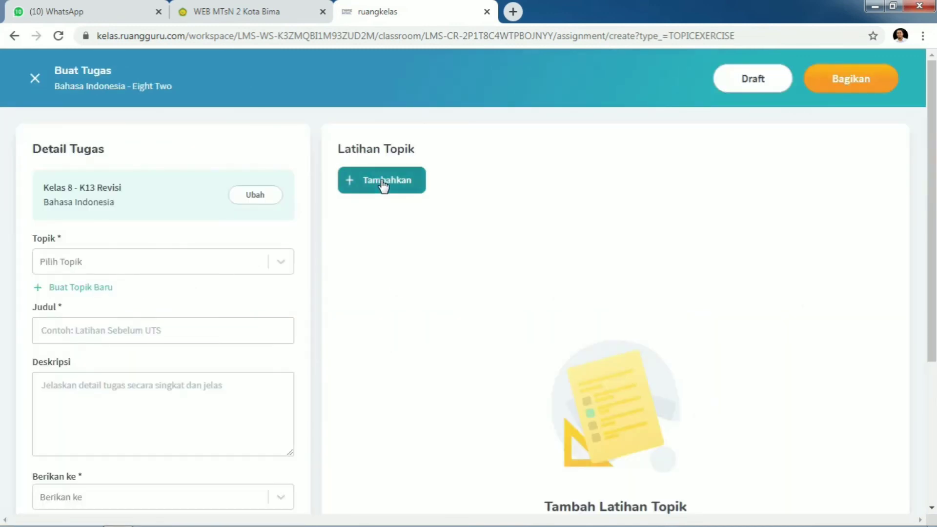
left_click(383, 182)
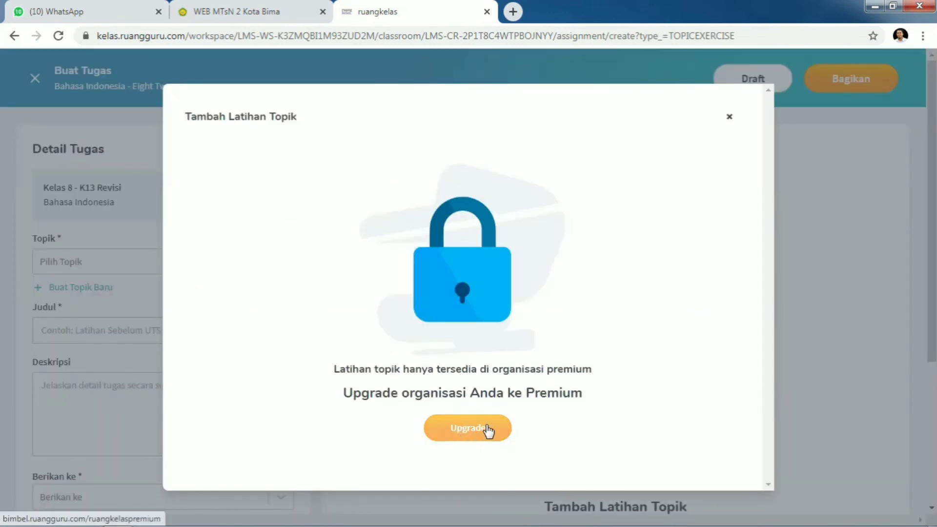
left_click(728, 117)
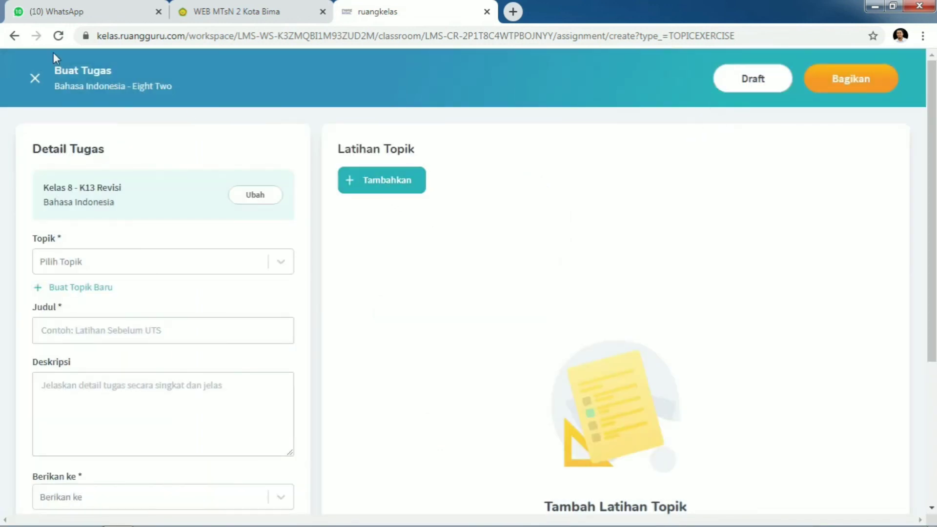
left_click(14, 36)
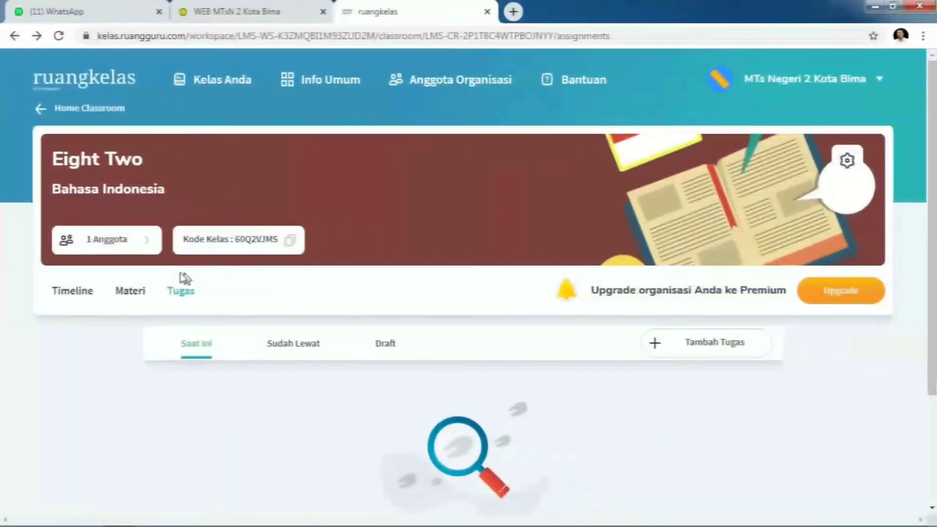
Review the Eight Two class materials, checking both the drafts and the published list
left_click(147, 295)
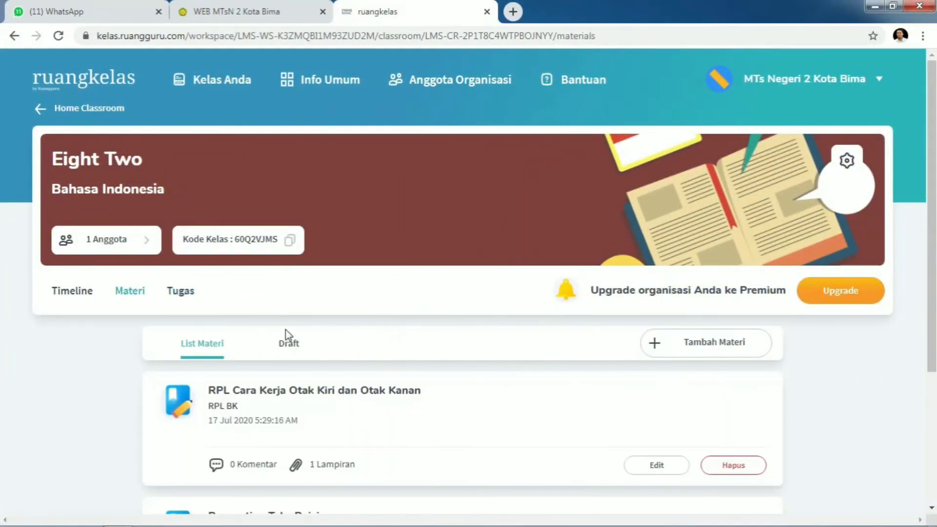
left_click(289, 344)
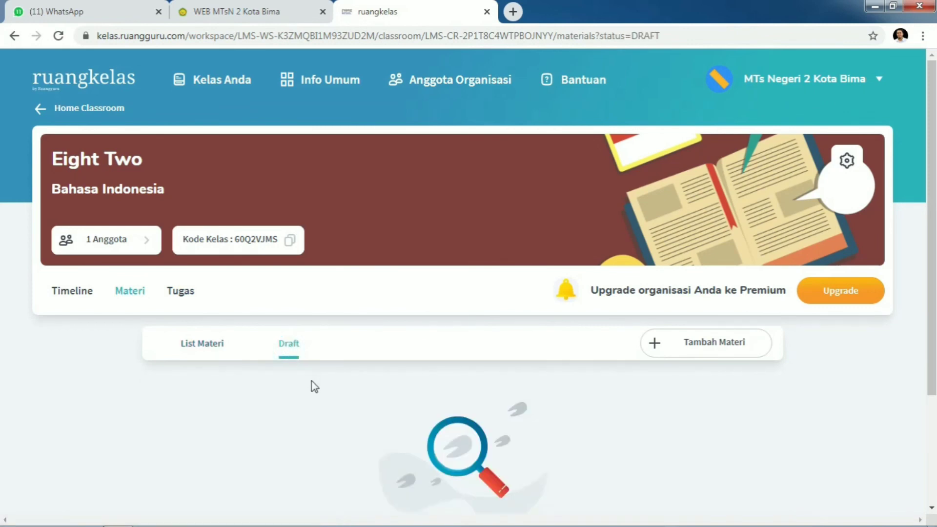
scroll(312, 382, "down", 3)
left_click(215, 210)
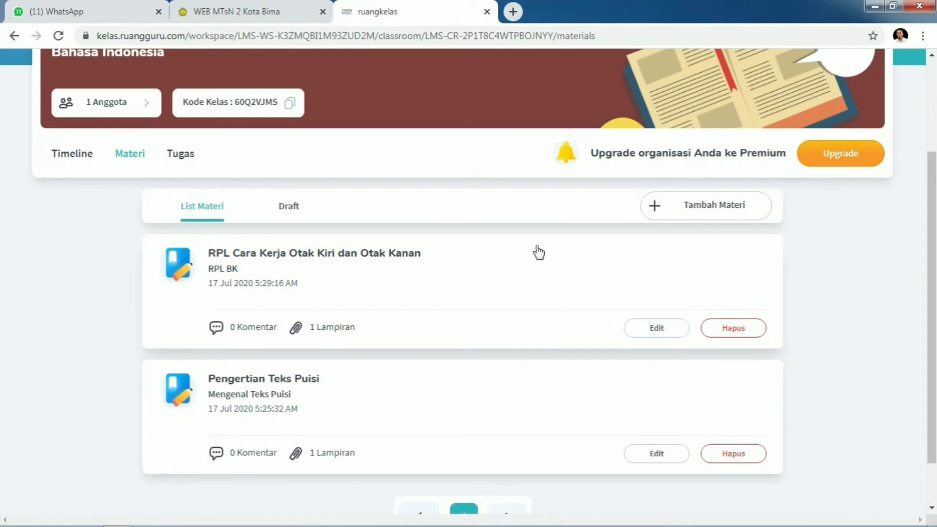
scroll(322, 256, "up", 3)
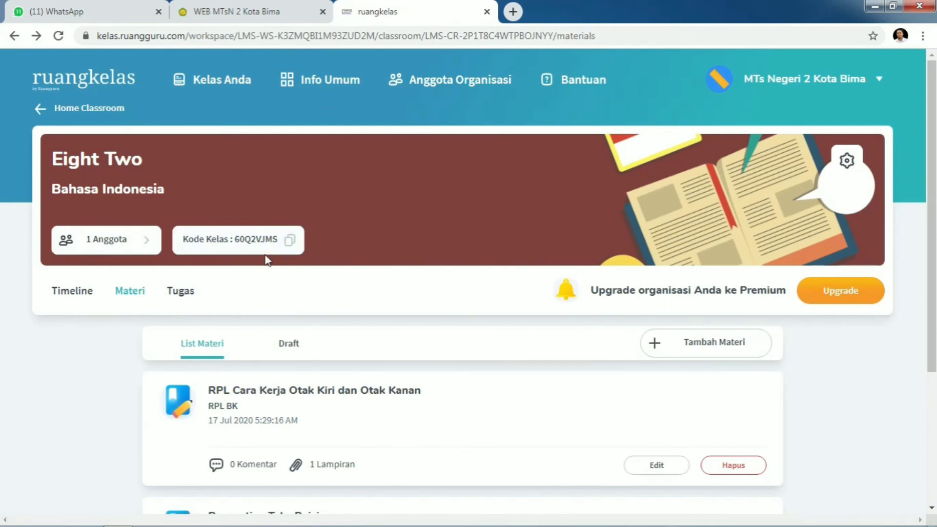
Copy the Eight Two class code and switch to WhatsApp to open the BK Sahabat Siswa 85 group chat
left_click(290, 246)
left_click(144, 14)
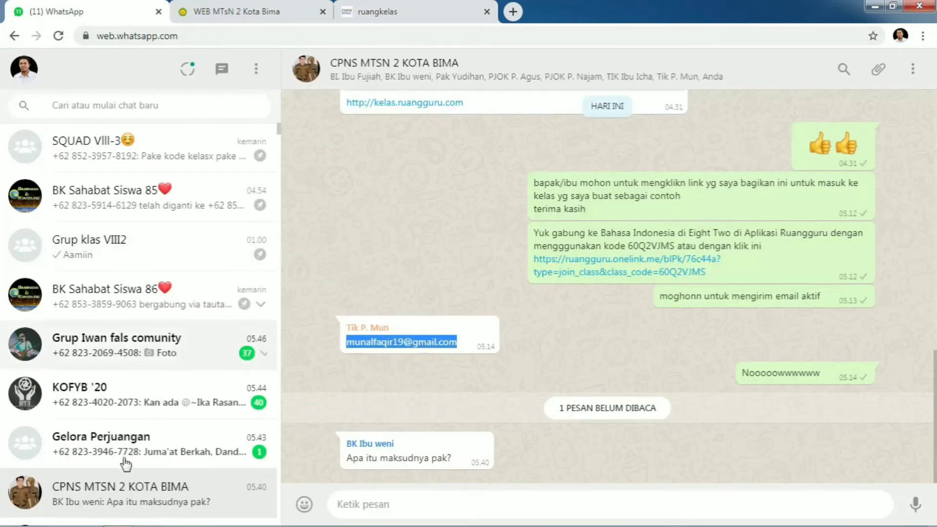
scroll(119, 432, "down", 3)
scroll(120, 317, "up", 3)
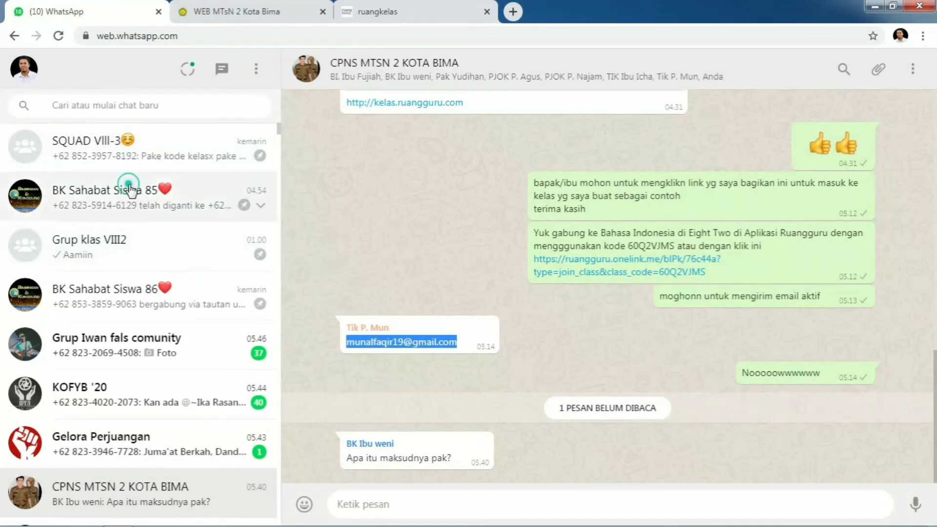
left_click(137, 197)
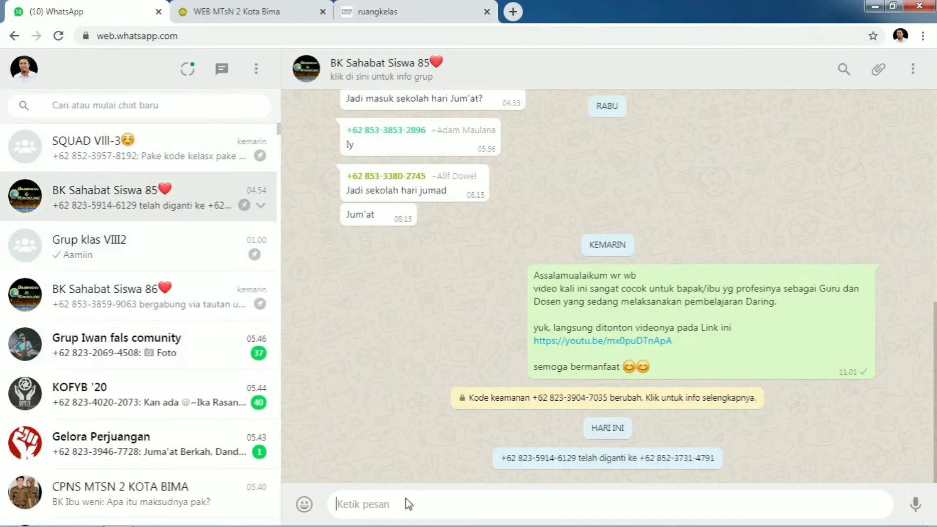